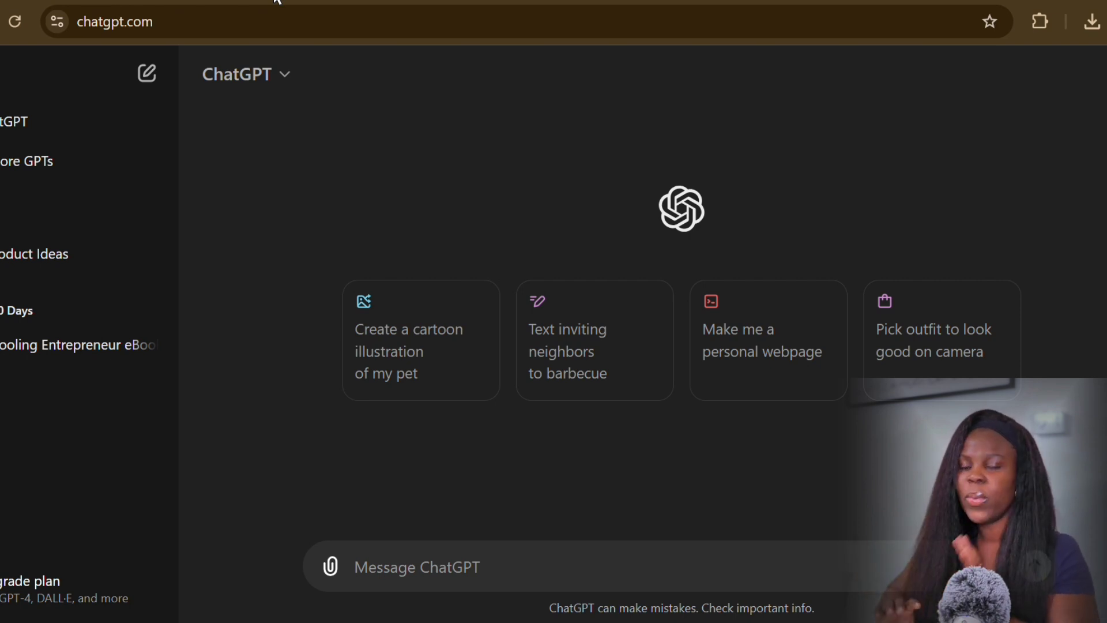
Step: Ask ChatGPT "what are the top selling and trending niches for cliparts in 2024"
left_click(466, 571)
type("what ")
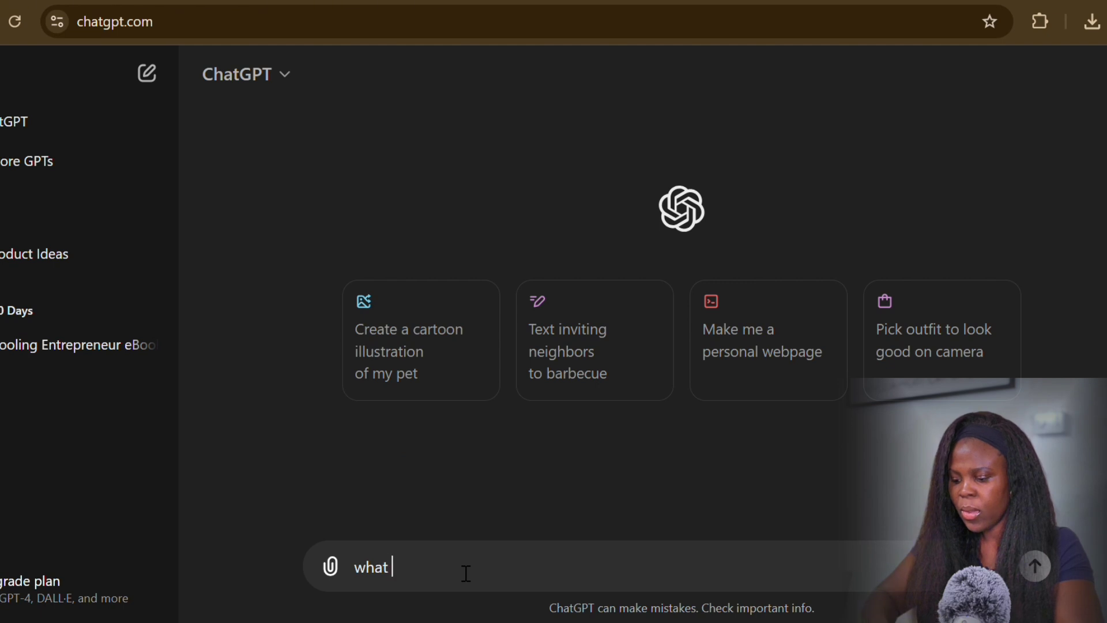
type("are the to")
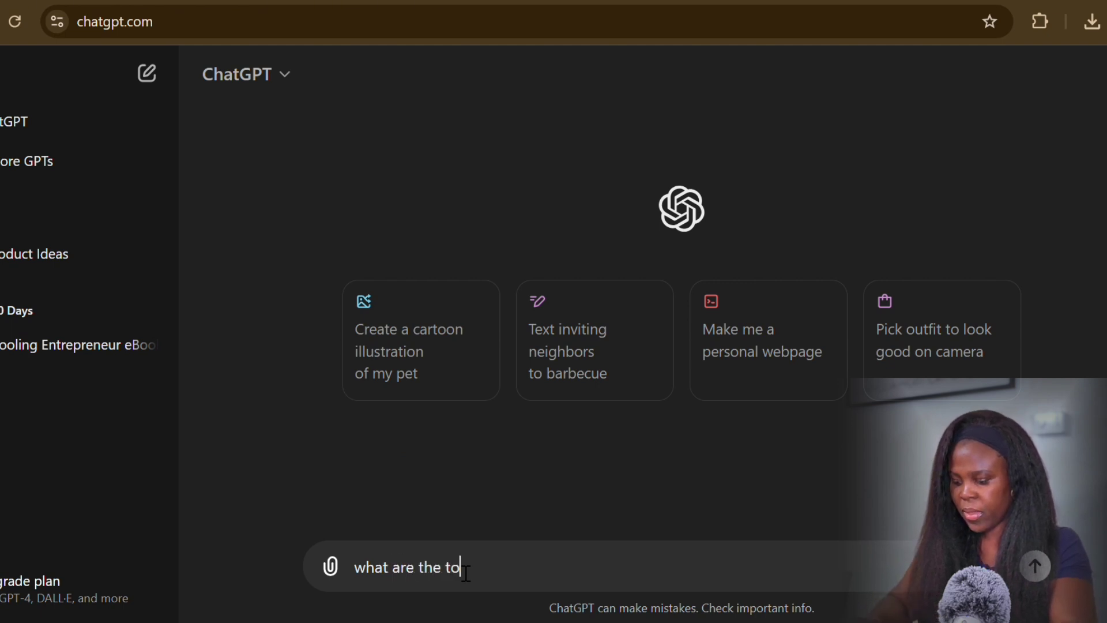
type("p selling ")
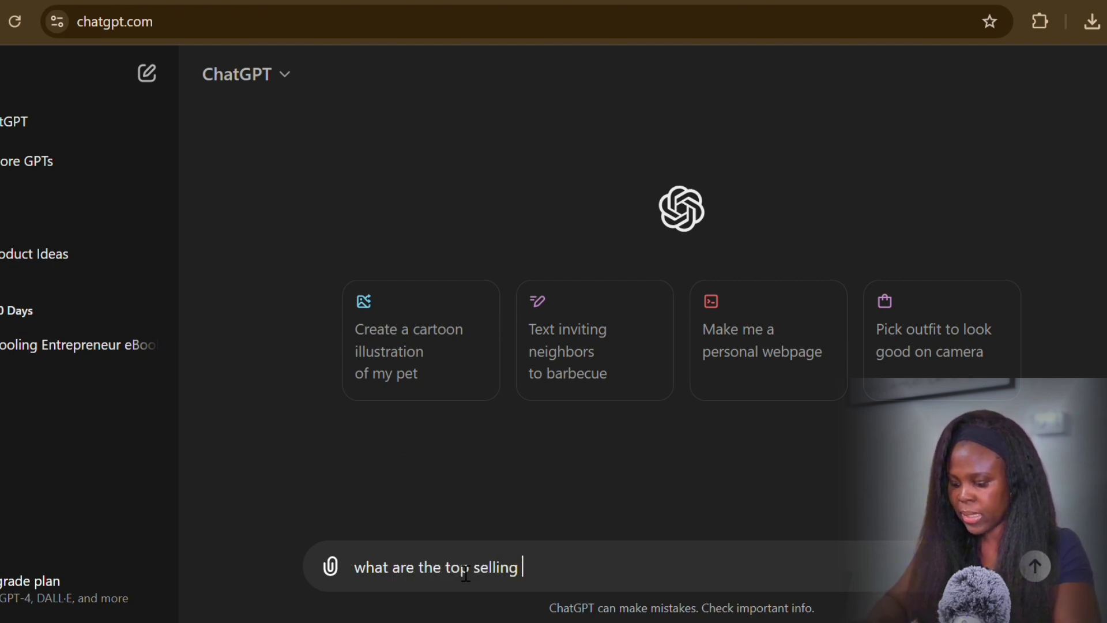
type("and trend")
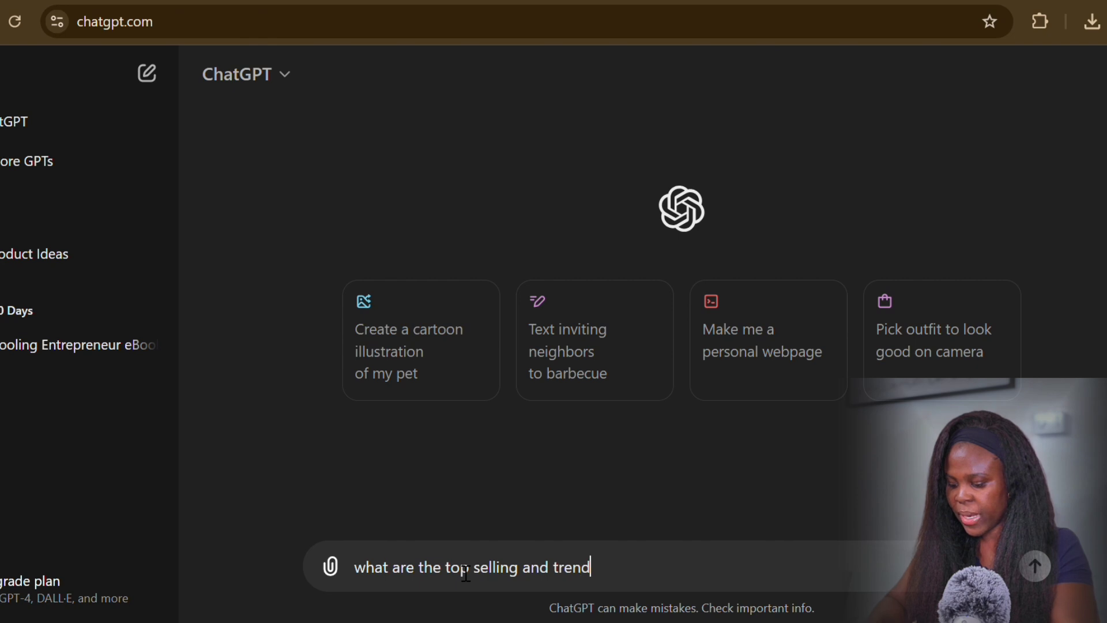
type("ing n")
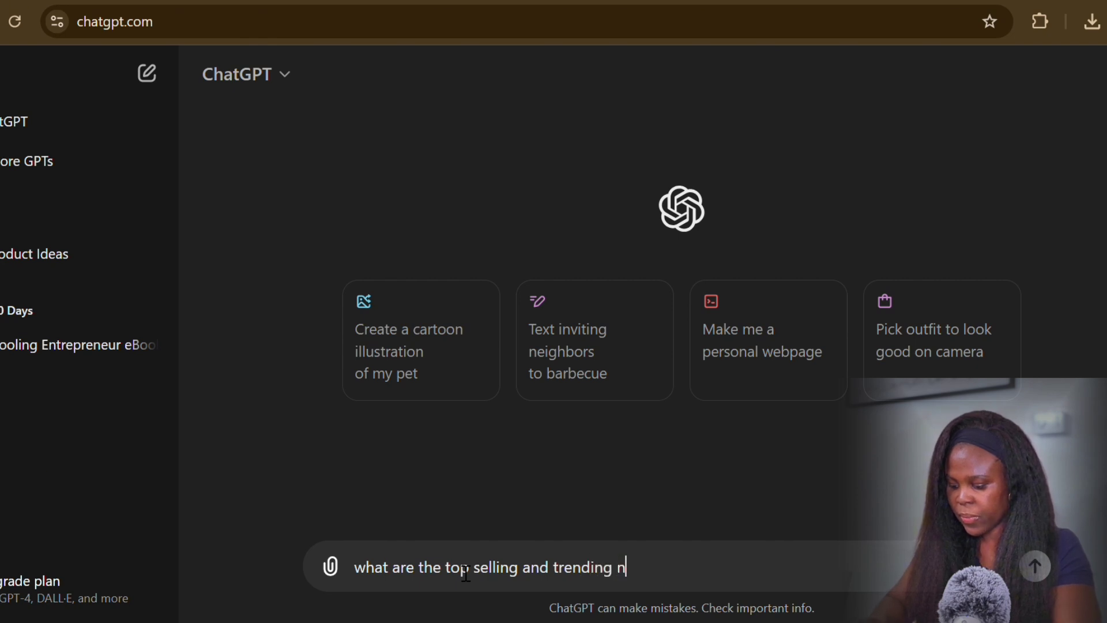
type("iches for ")
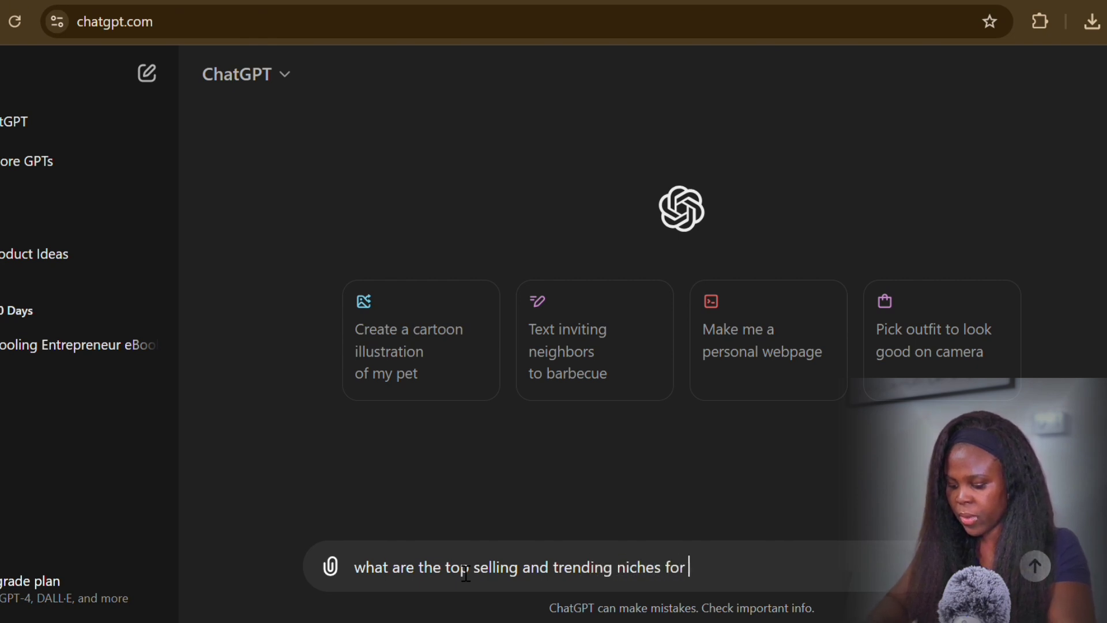
type("cliparts in ")
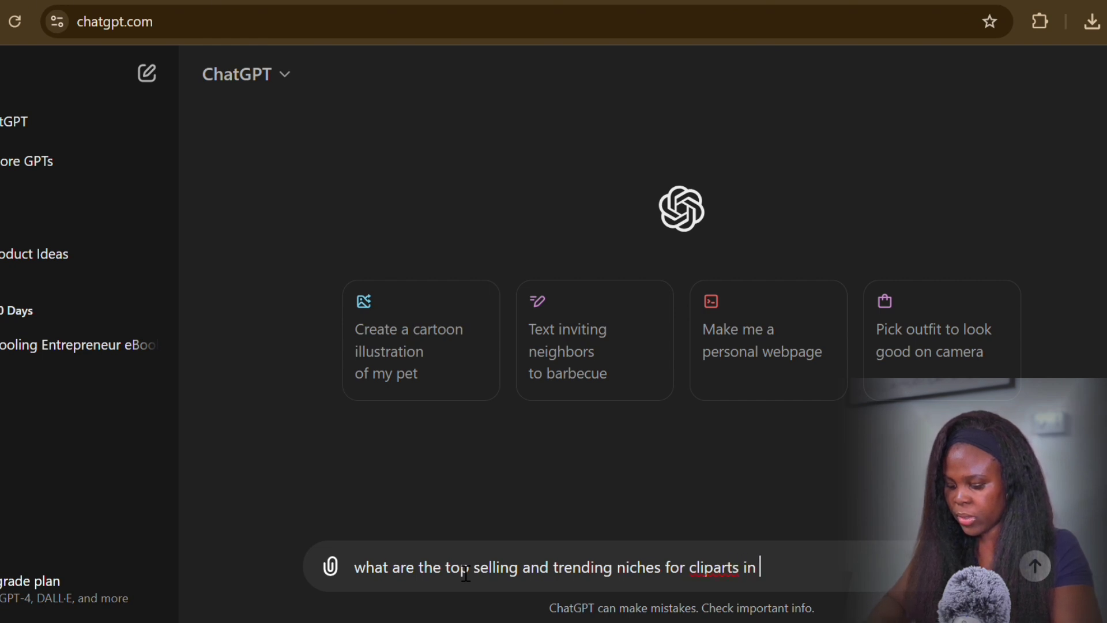
type("2024")
key("Return")
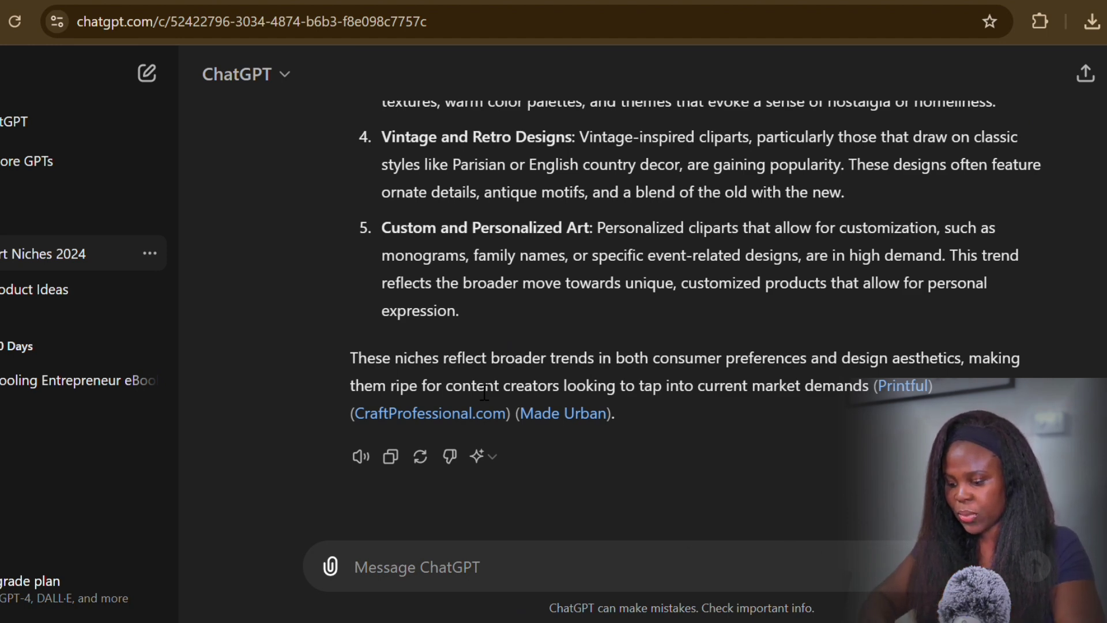
Step: Send the follow-up prompt "generate clipart ideas for a bible study niche" in the same chat
type("gener")
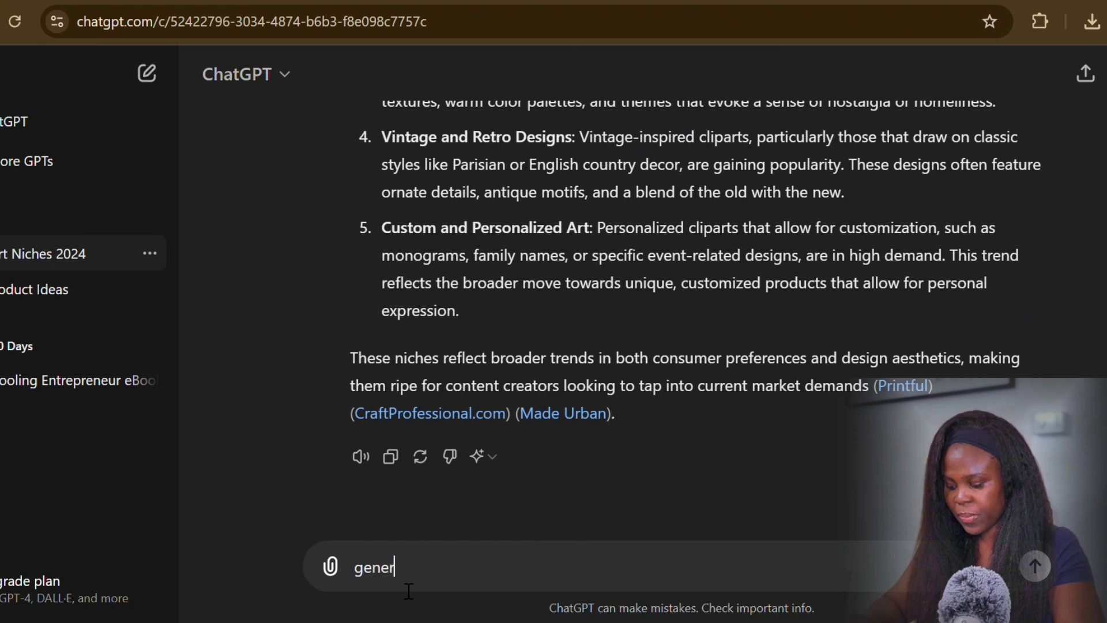
type("ate cl")
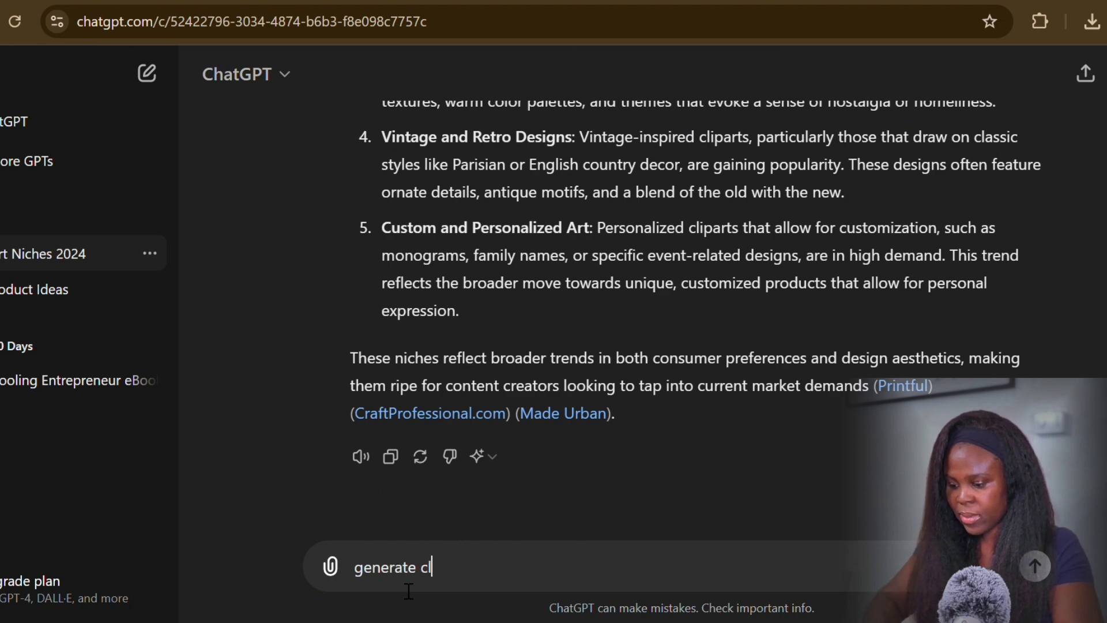
type("ipart ")
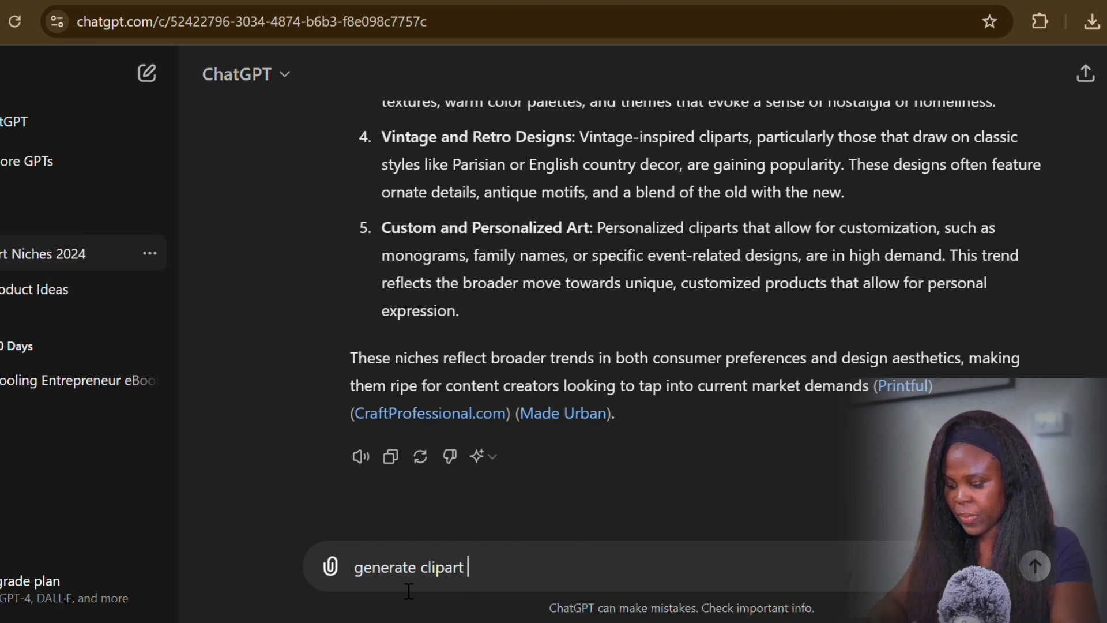
type("ideas for ")
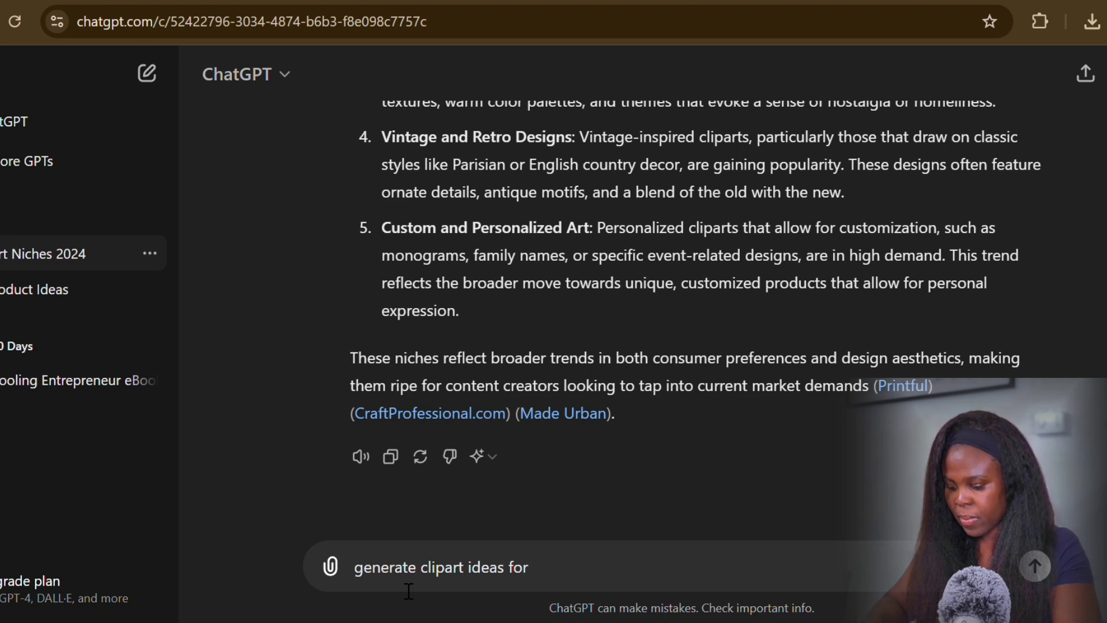
type("a bible s")
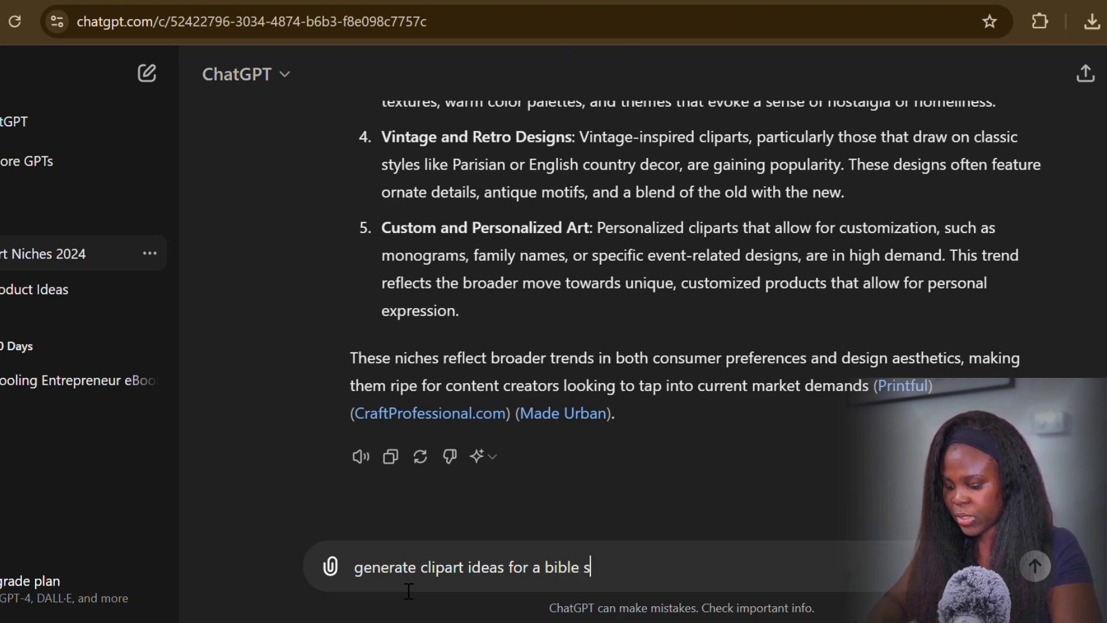
type("tudy nich")
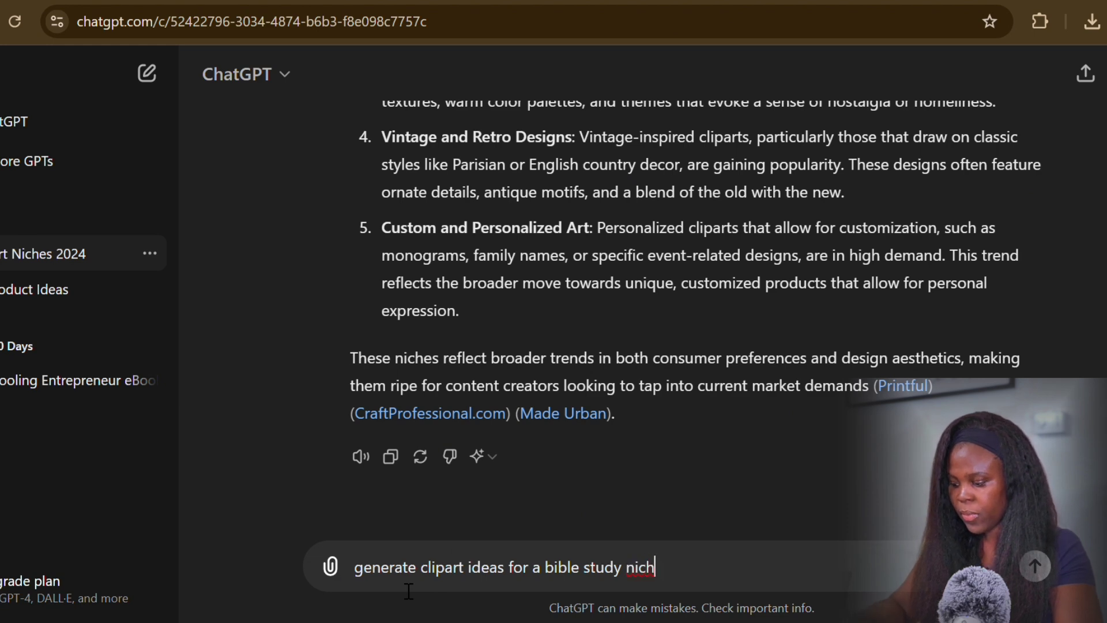
type("e")
key("Return")
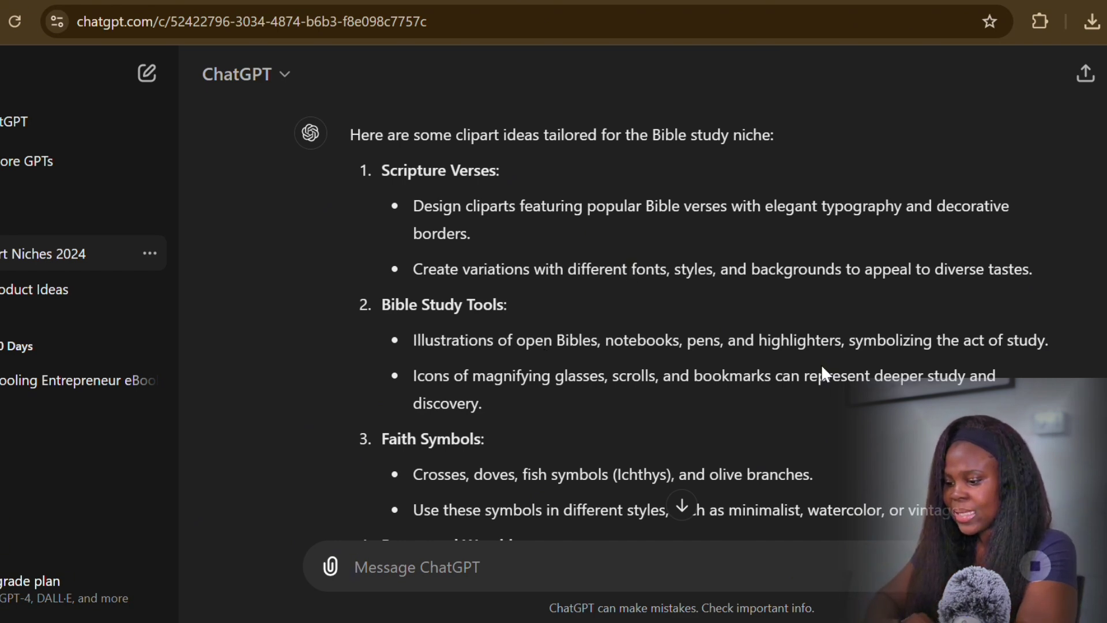
Step: Read through the suggested Bible study clipart ideas, from scripture verses down to seasonal and holiday themes
scroll(655, 403, "down", 2)
scroll(664, 406, "down", 1)
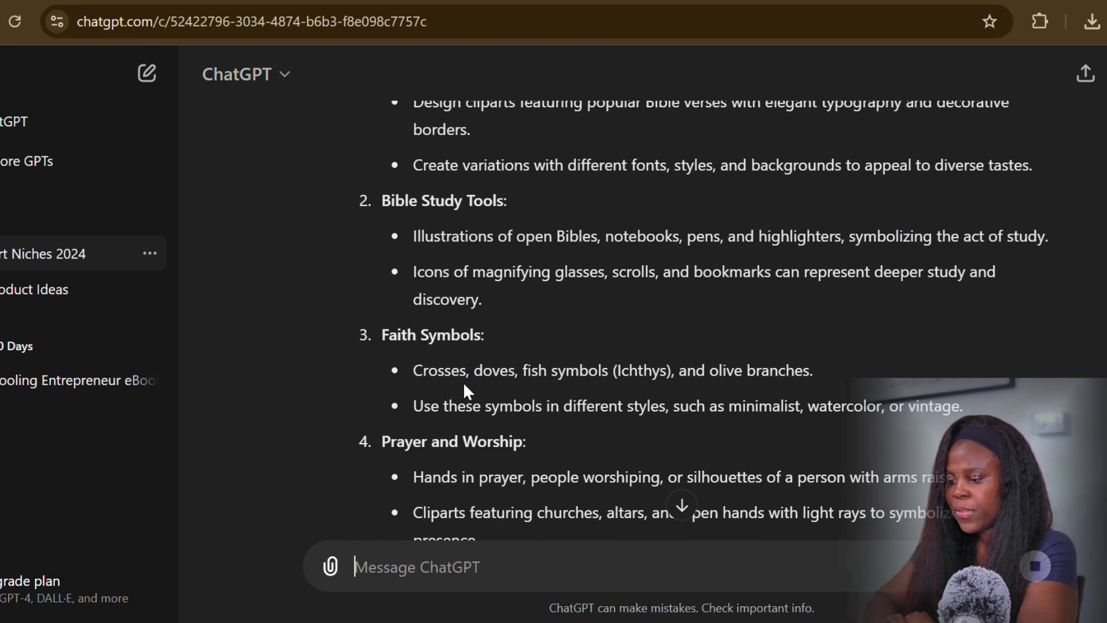
scroll(462, 382, "down", 4)
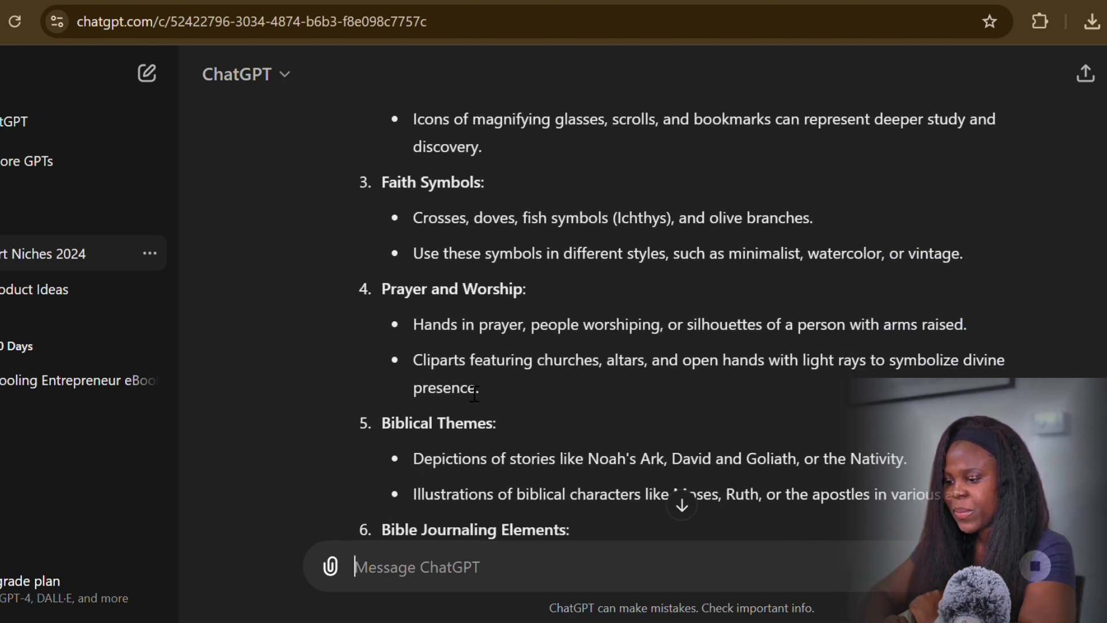
scroll(474, 394, "down", 1)
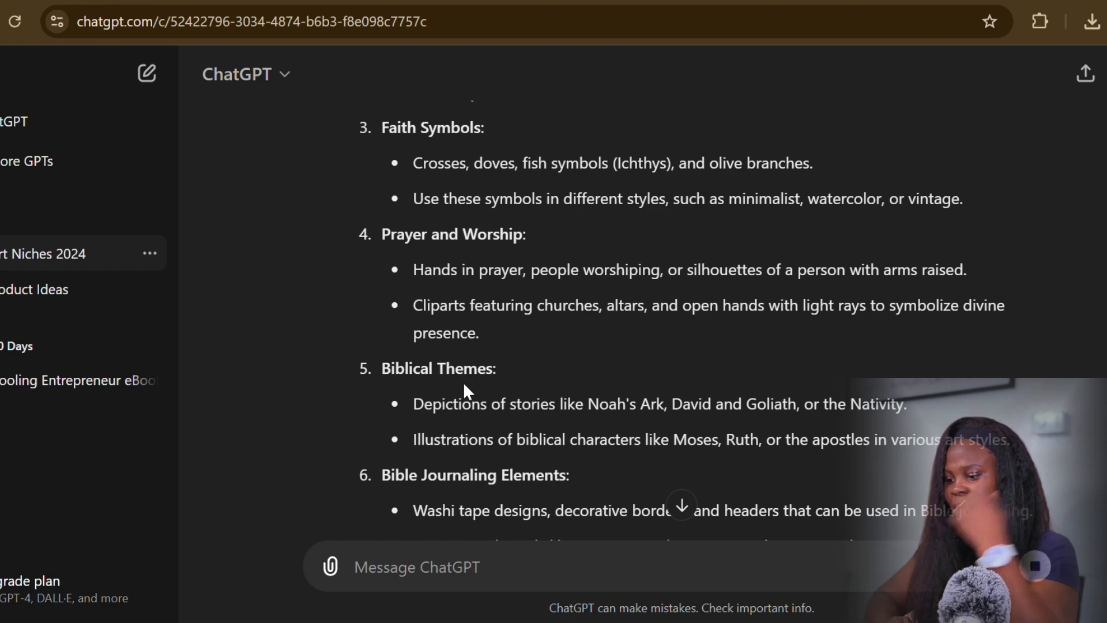
scroll(464, 384, "down", 1)
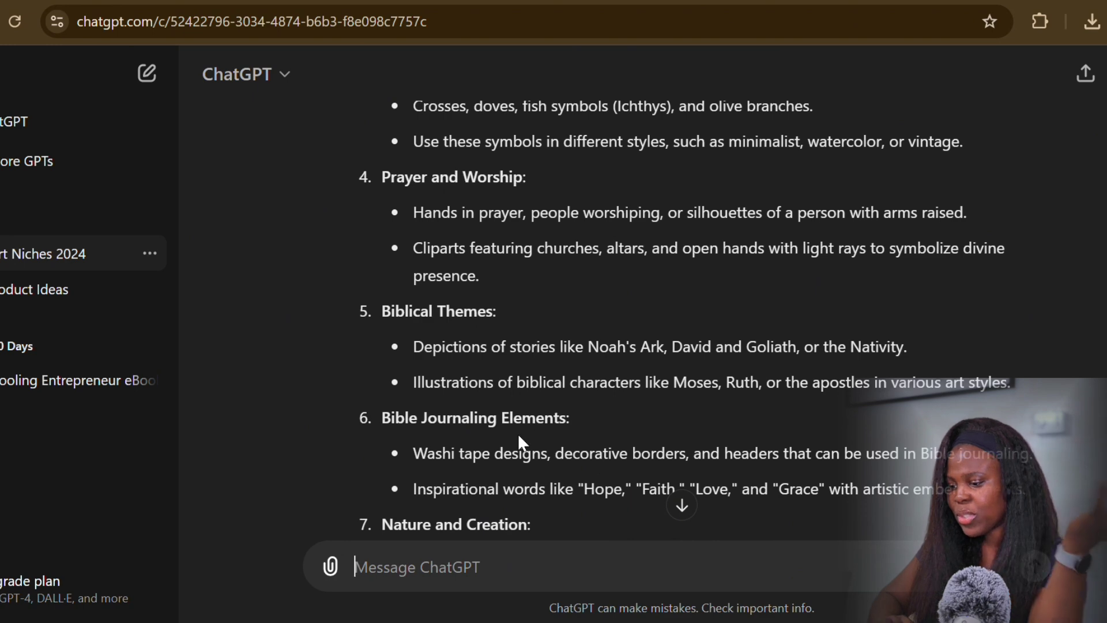
scroll(518, 433, "down", 1)
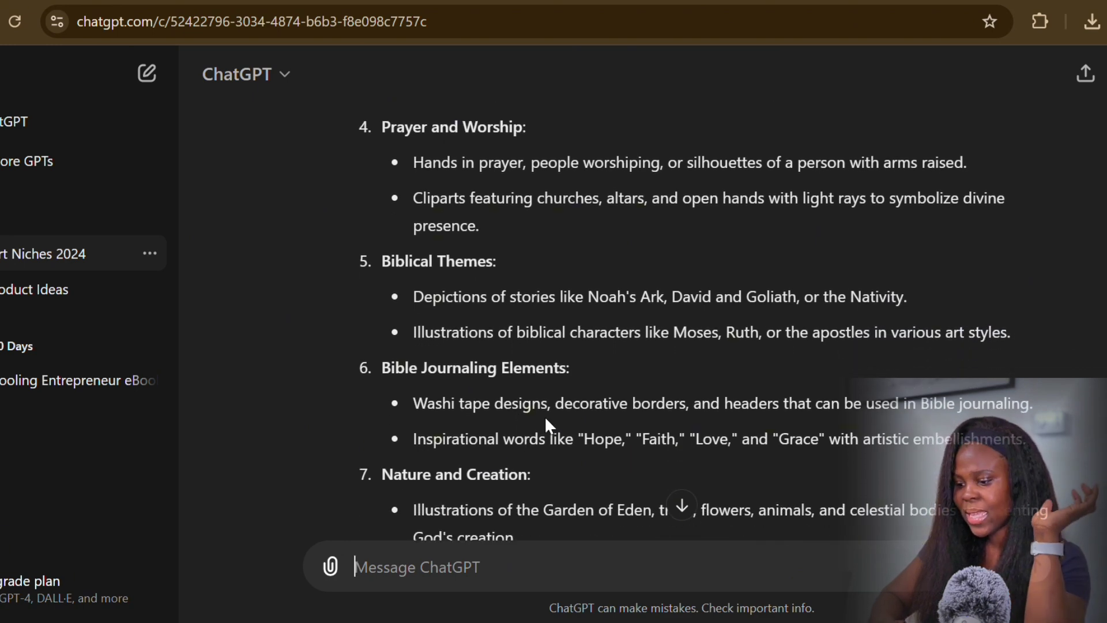
scroll(546, 421, "down", 5)
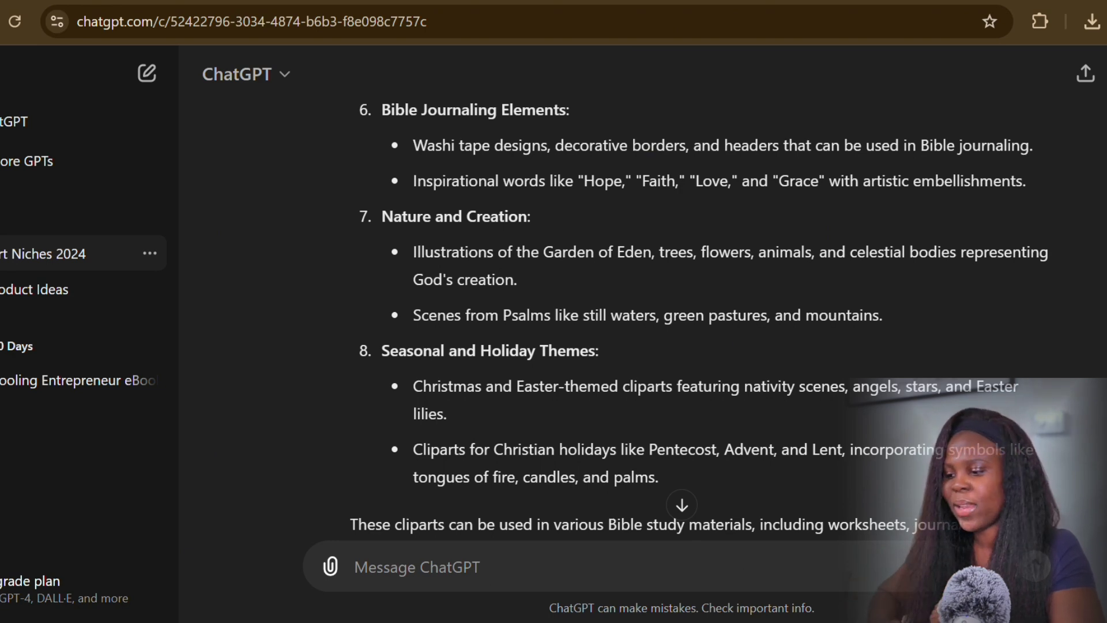
Step: Switch to Copilot and request a water color illustration of Moses smiling, holding a magical rod with a golden top, on a plain white background
key("ctrl+Tab")
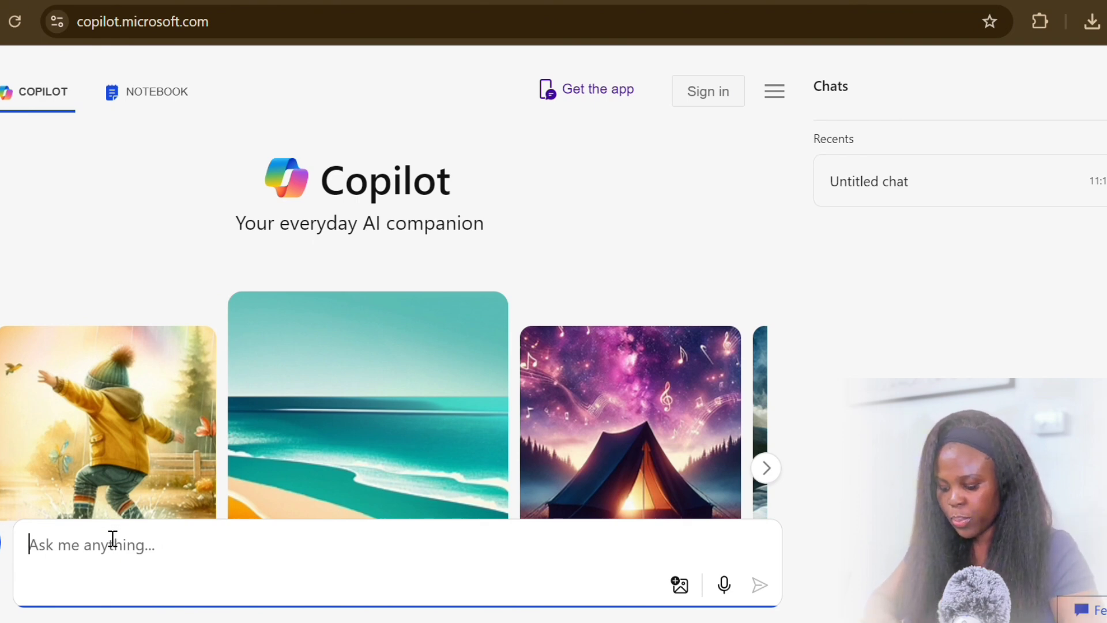
type("create a water color illustration of Moses holding a rod and smiling. His rod should be magical witha a golden top. Ensure the background is plain white to keep the focus on moses")
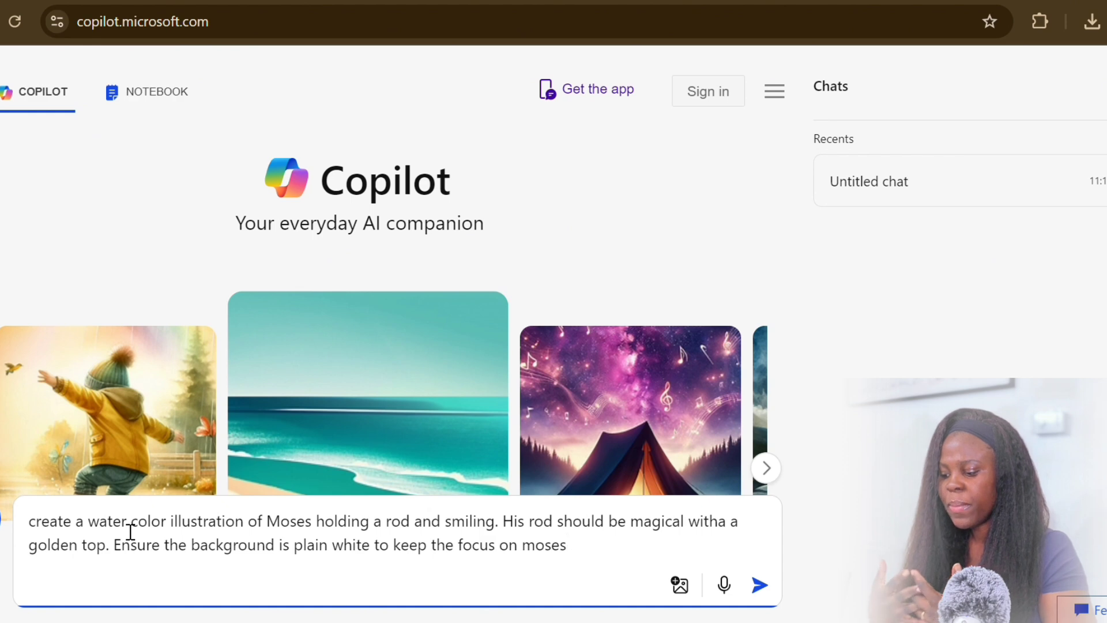
left_click(730, 526)
key("BackSpace")
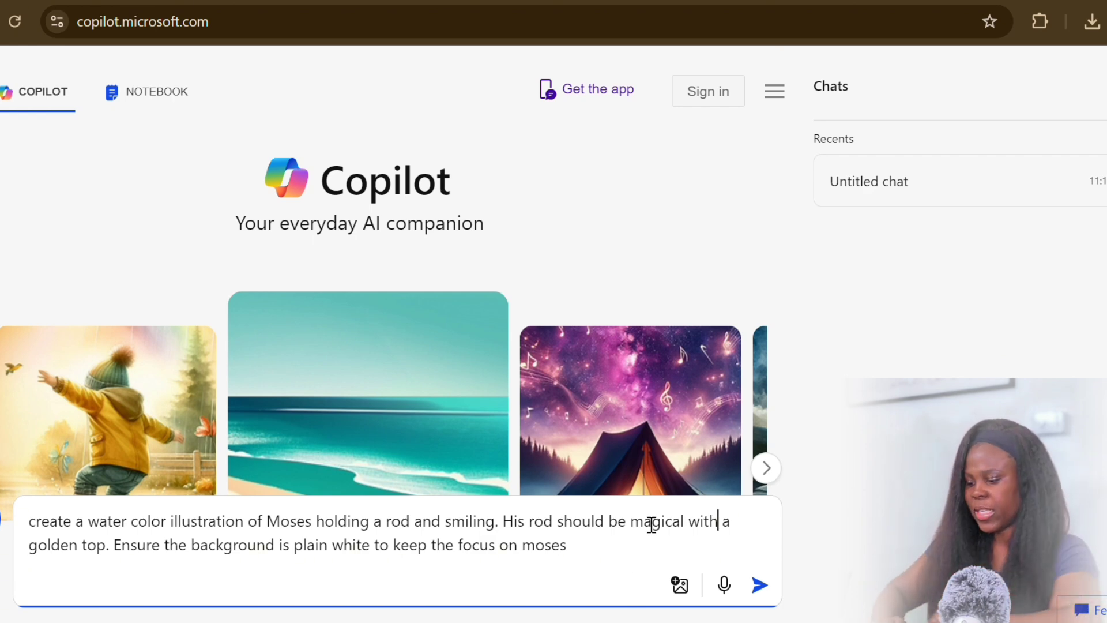
left_click(763, 594)
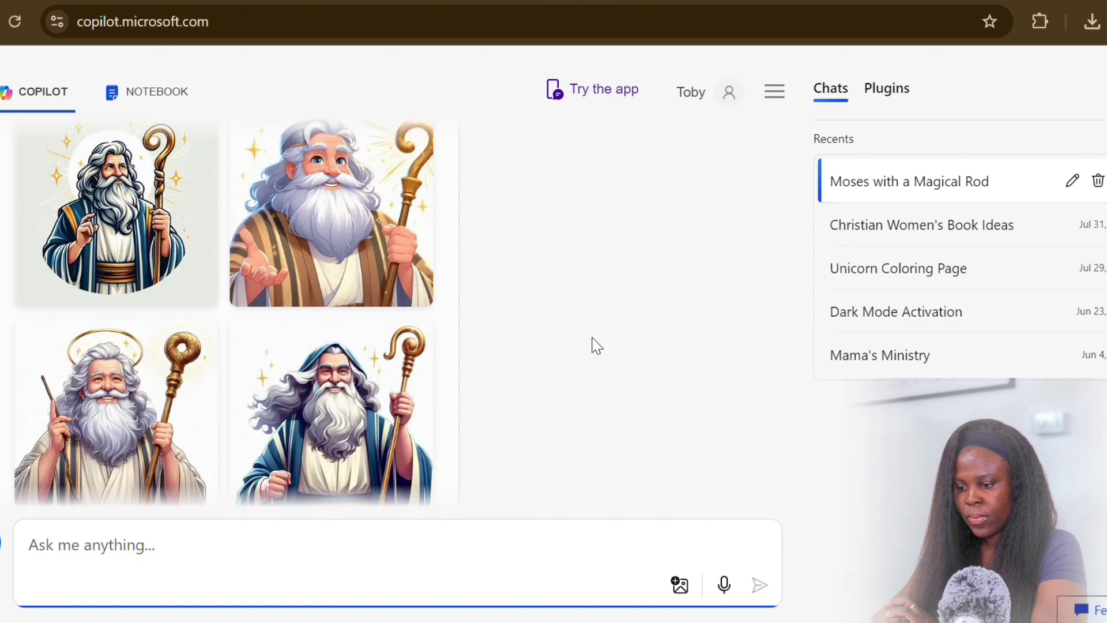
Step: Compare the generated Moses images and download the one with the blue hooded robe and curled golden staff
scroll(289, 415, "up", 2)
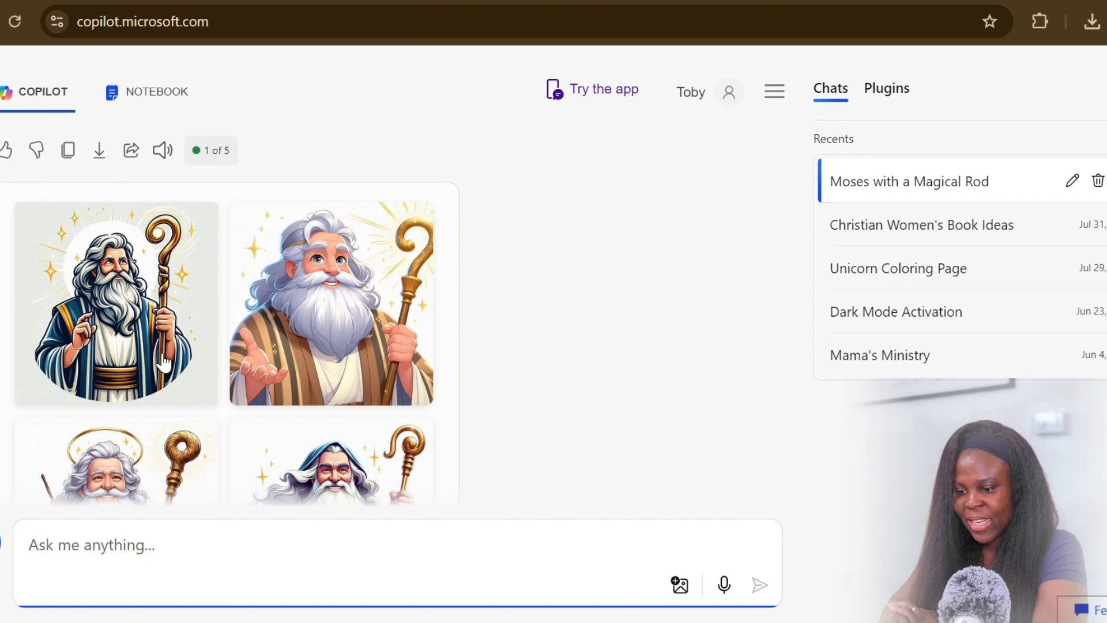
scroll(294, 362, "down", 3)
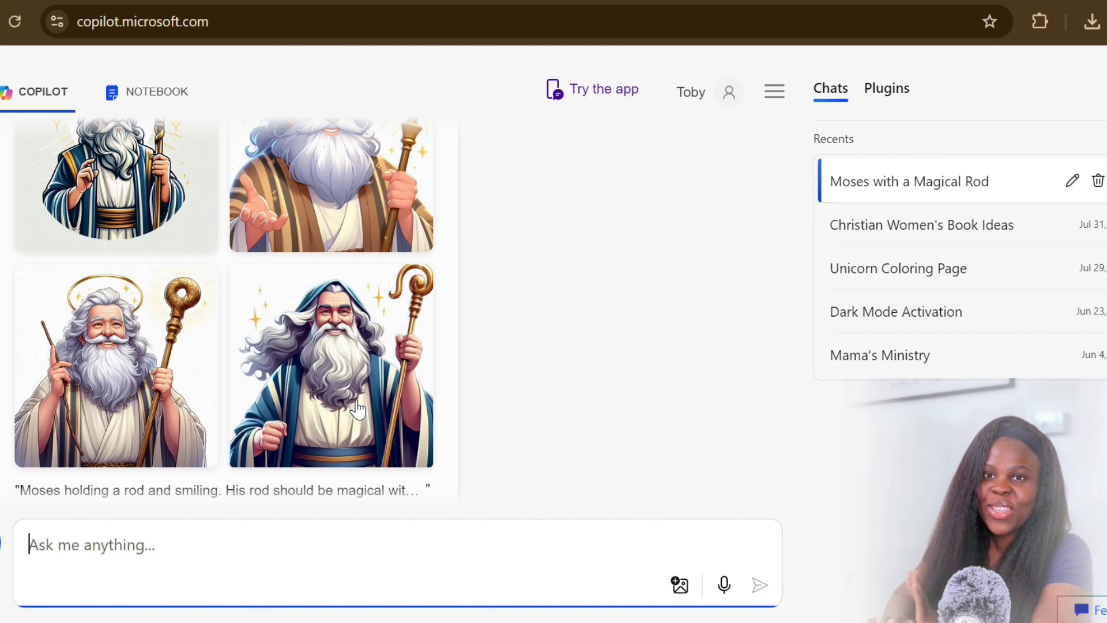
scroll(357, 408, "down", 2)
scroll(357, 409, "up", 5)
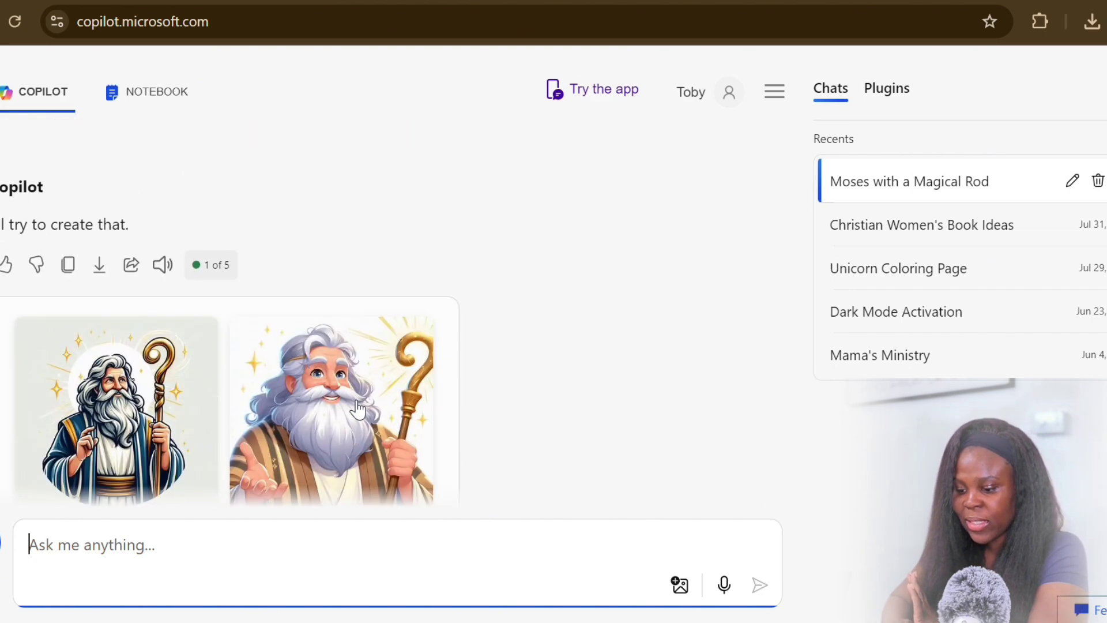
scroll(357, 408, "down", 3)
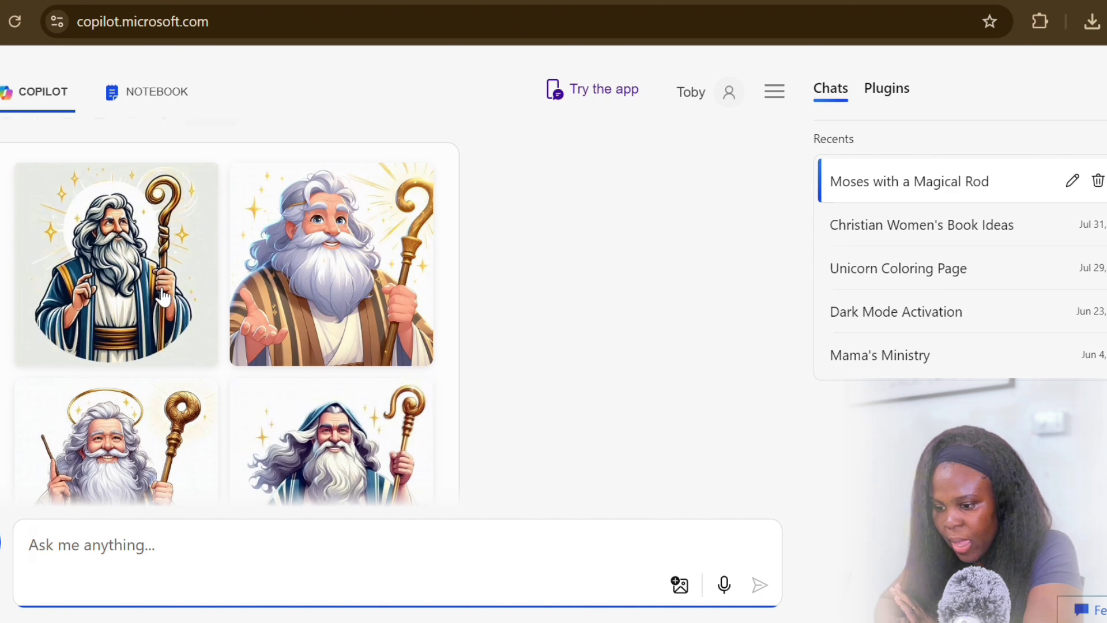
scroll(173, 300, "down", 3)
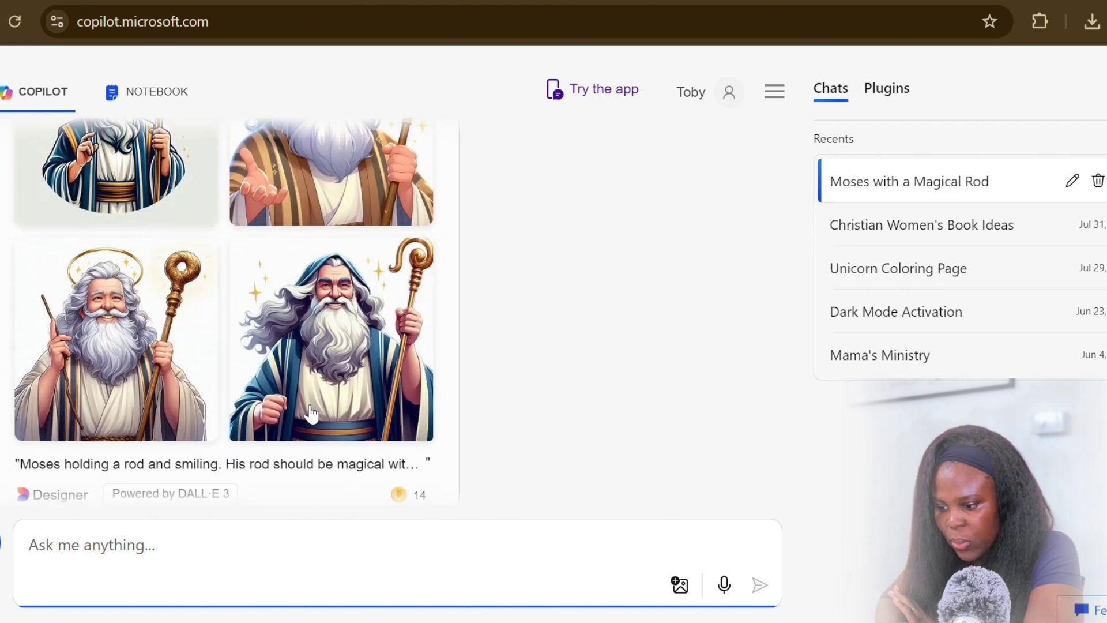
left_click(329, 369)
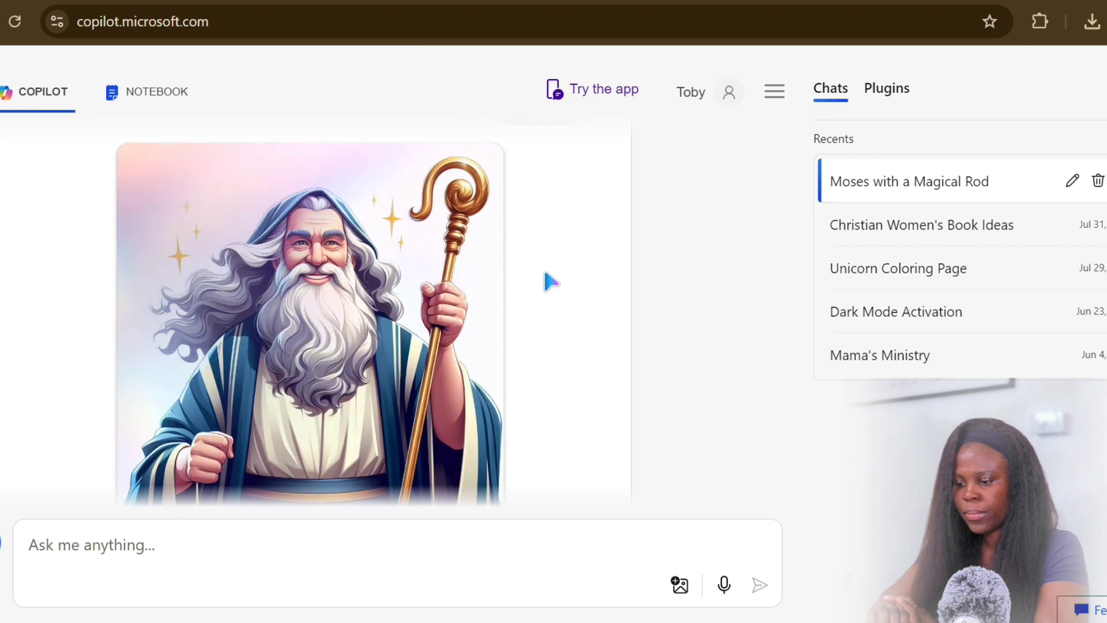
left_click(603, 163)
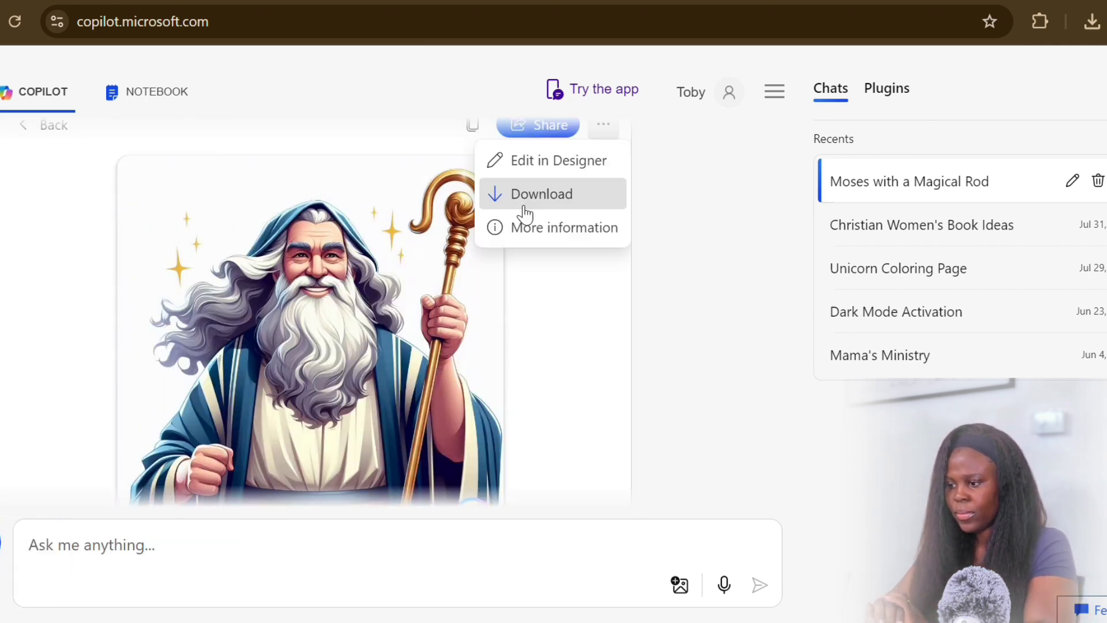
left_click(520, 198)
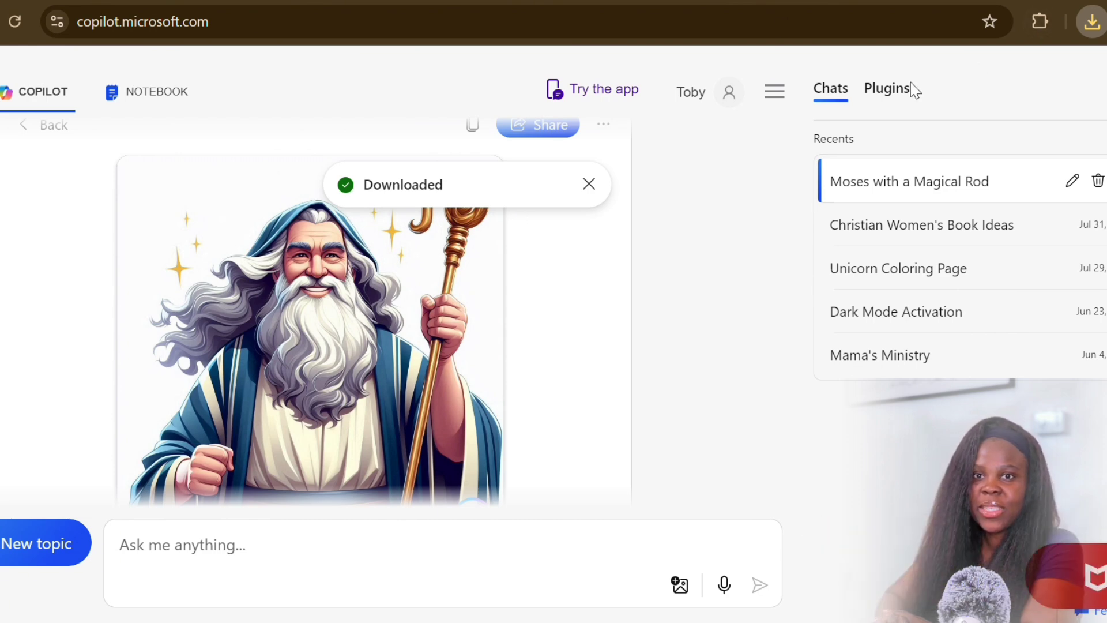
Step: Switch back to the ChatGPT conversation containing the Bible study clipart ideas
scroll(689, 314, "down", 3)
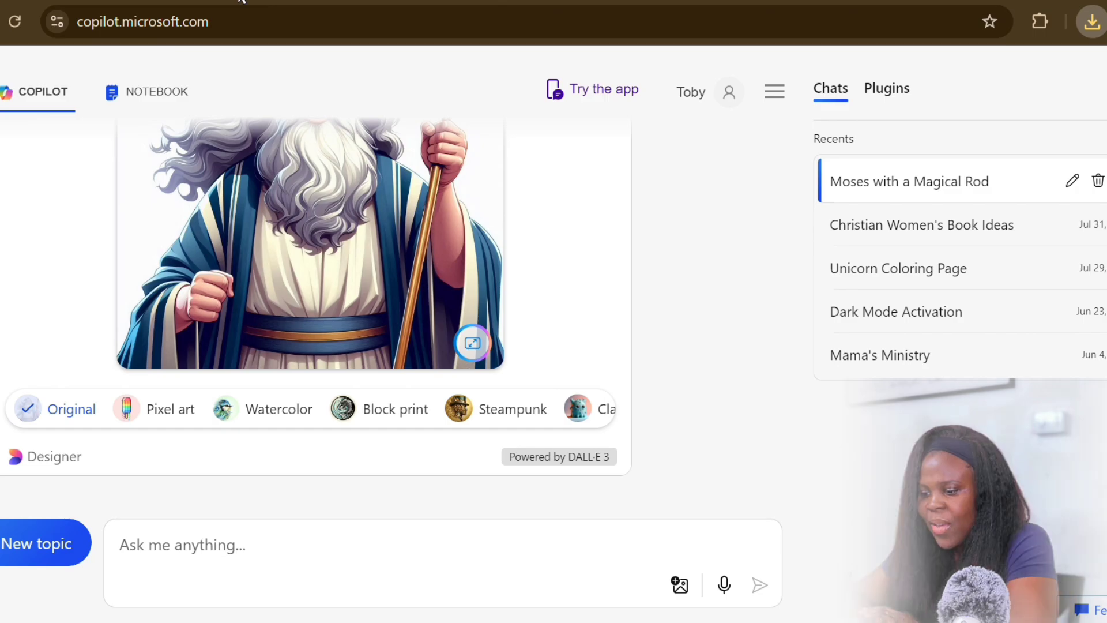
left_click(241, 1)
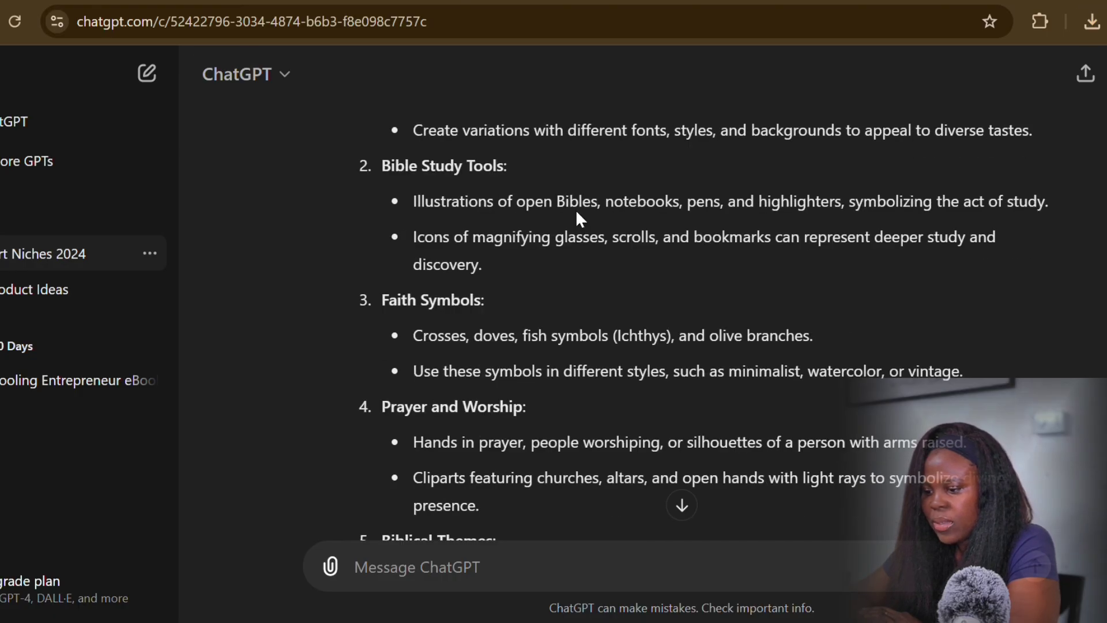
Step: Switch to Copilot and reuse the Moses water color illustration prompt, changing its subject to "an open Bible"
left_click(173, 1)
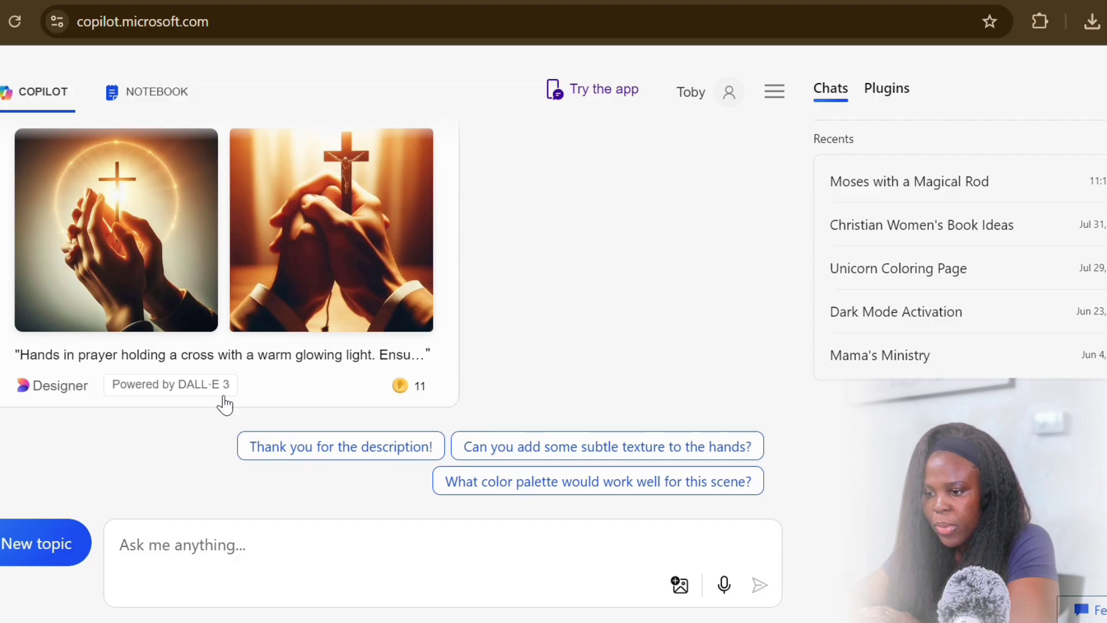
left_click(216, 554)
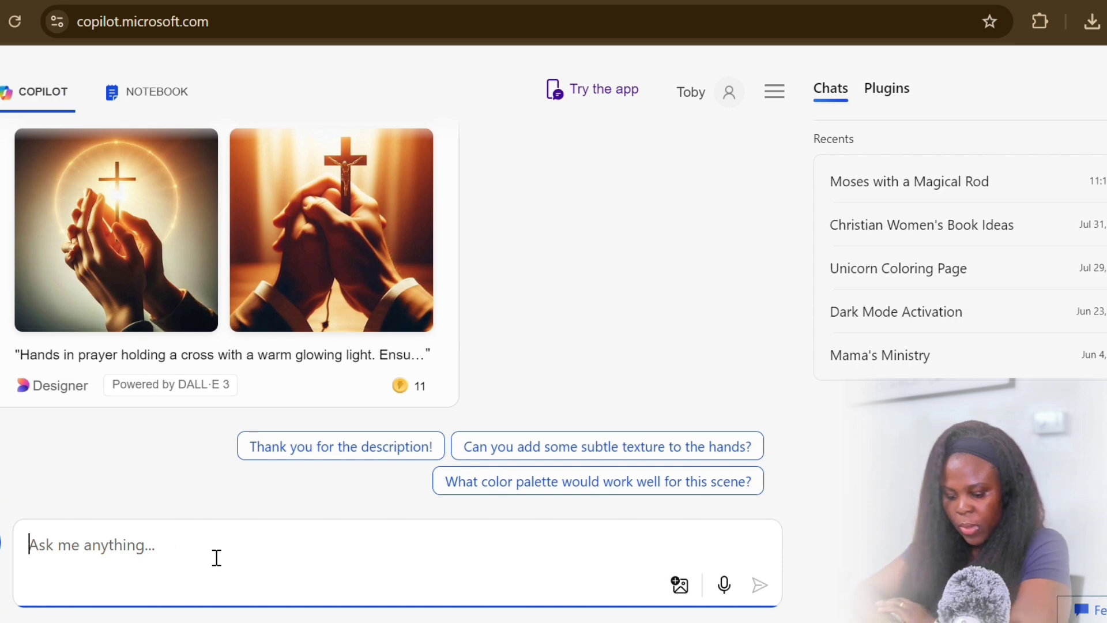
type("create a water color illustration of Moses holding a rod and smiling. His rod should be magical witha a golden top. Ensure the background is plain white to keep the focus on moses")
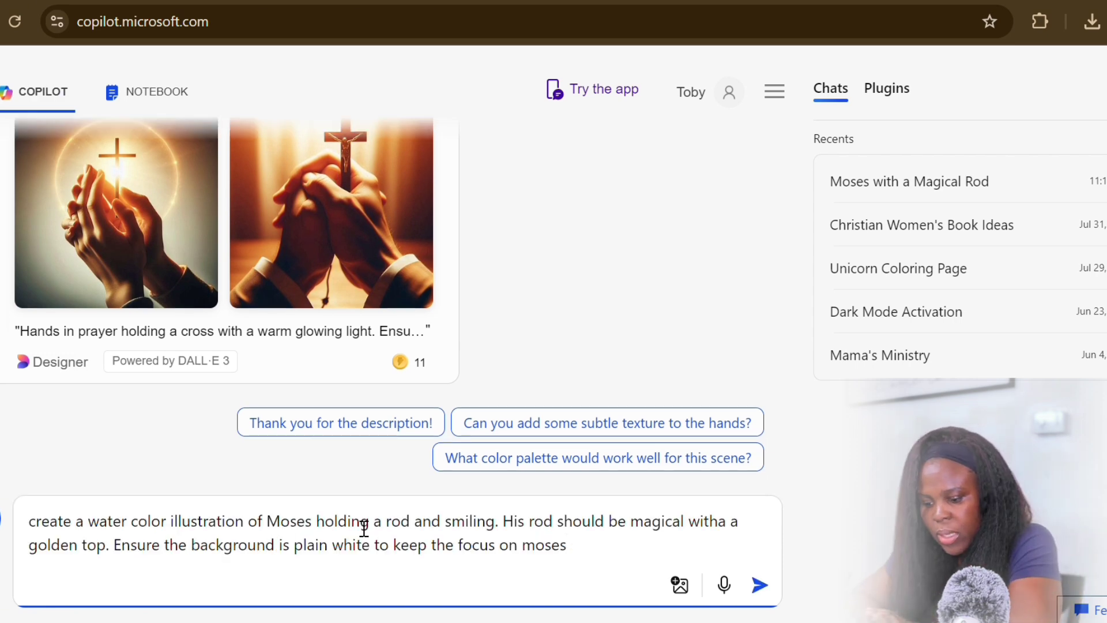
left_click_drag(496, 526, 296, 531)
type("an ope")
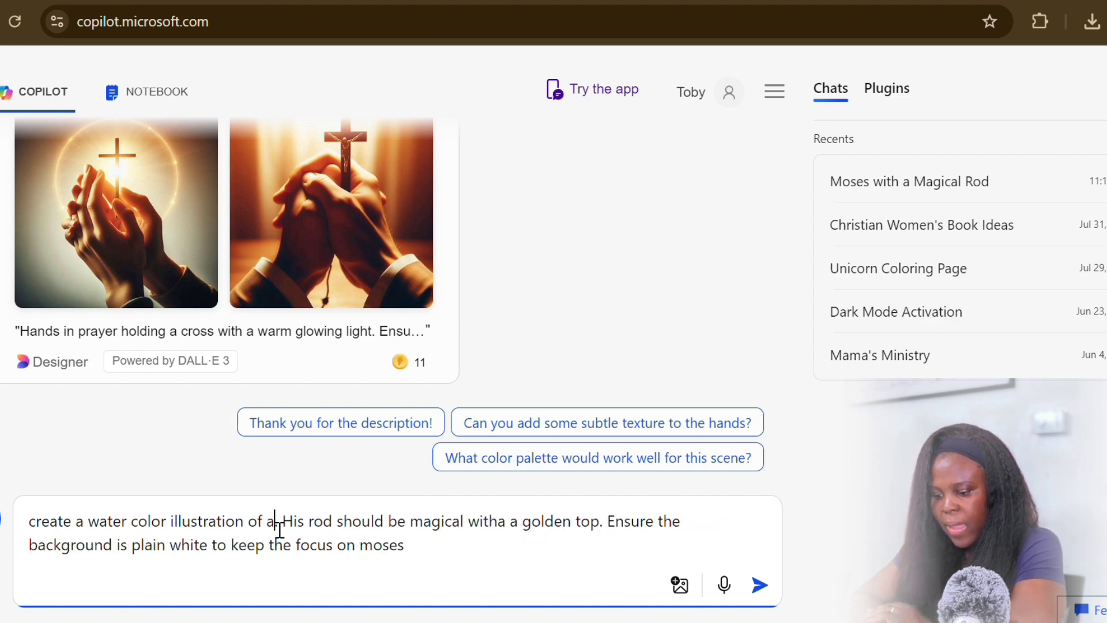
type("n b")
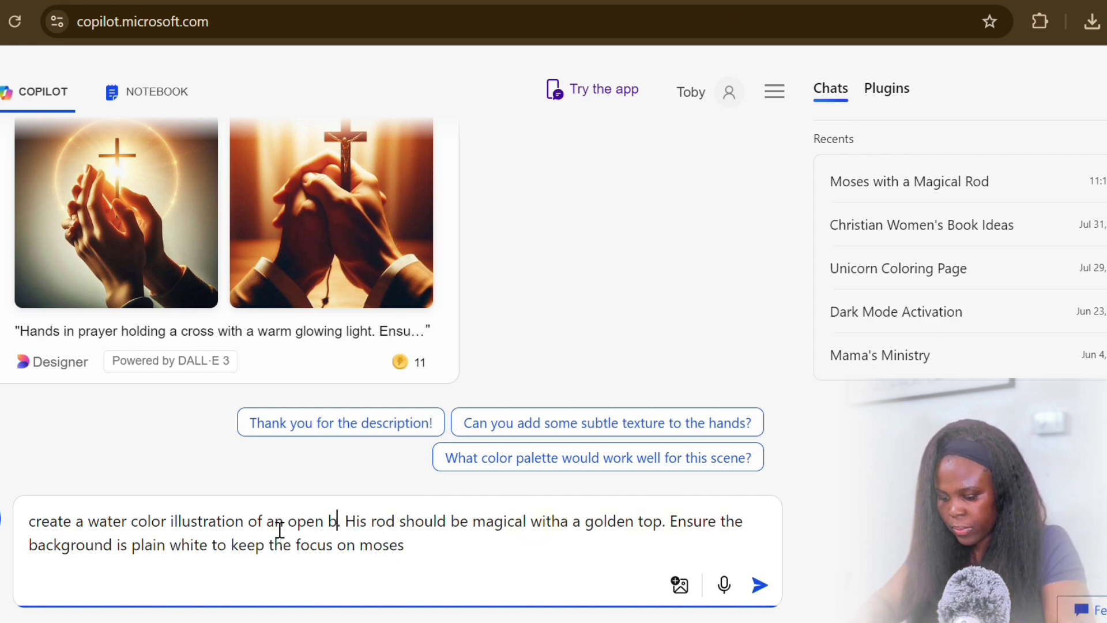
key("BackSpace")
type("Bibl")
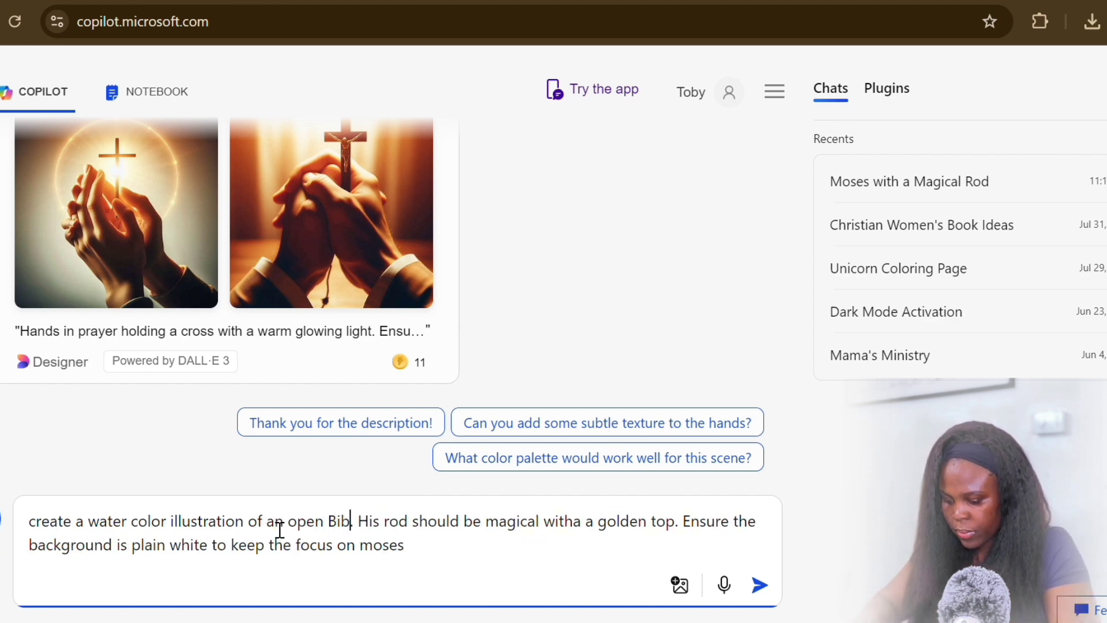
type("e. ")
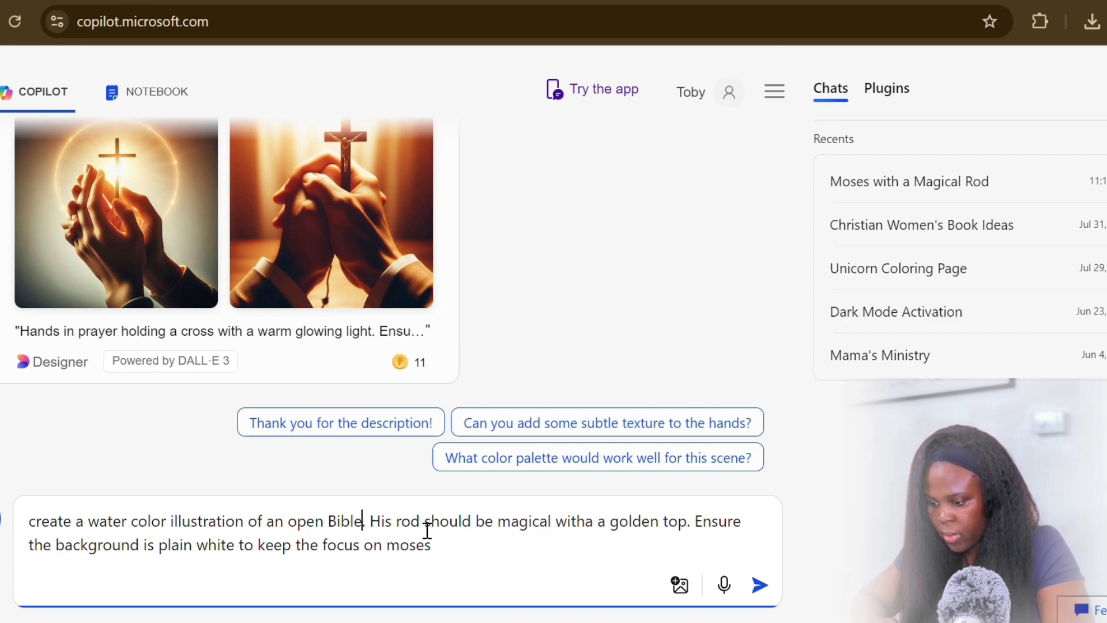
Step: Reword the rest of the prompt so the Bible should be magical, with a plain white background keeping focus on it, and submit it
type("The Bib")
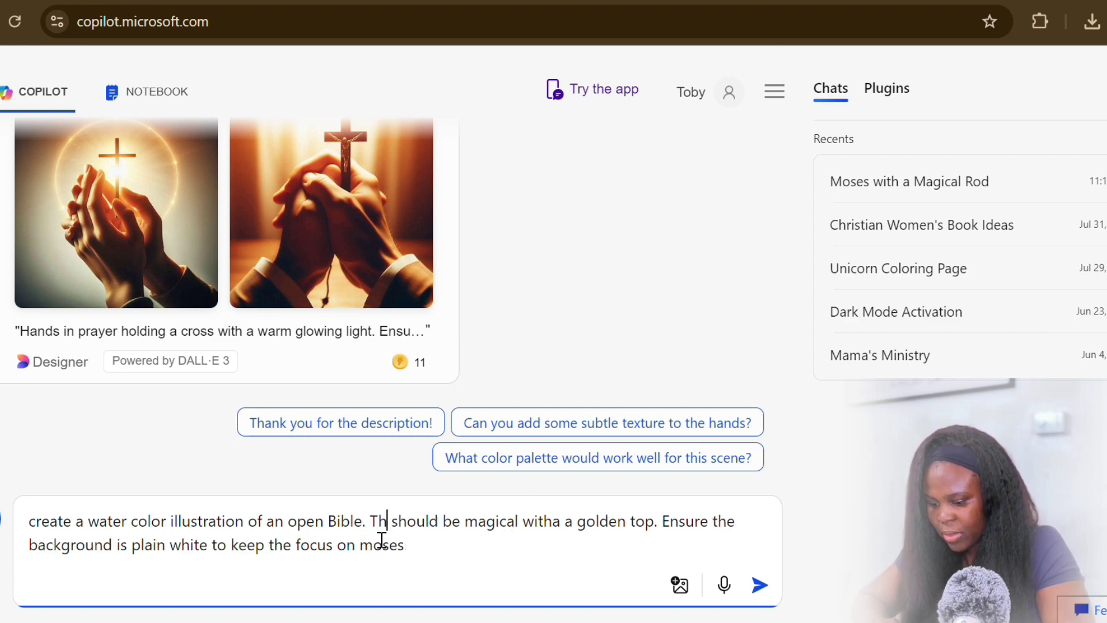
type("le")
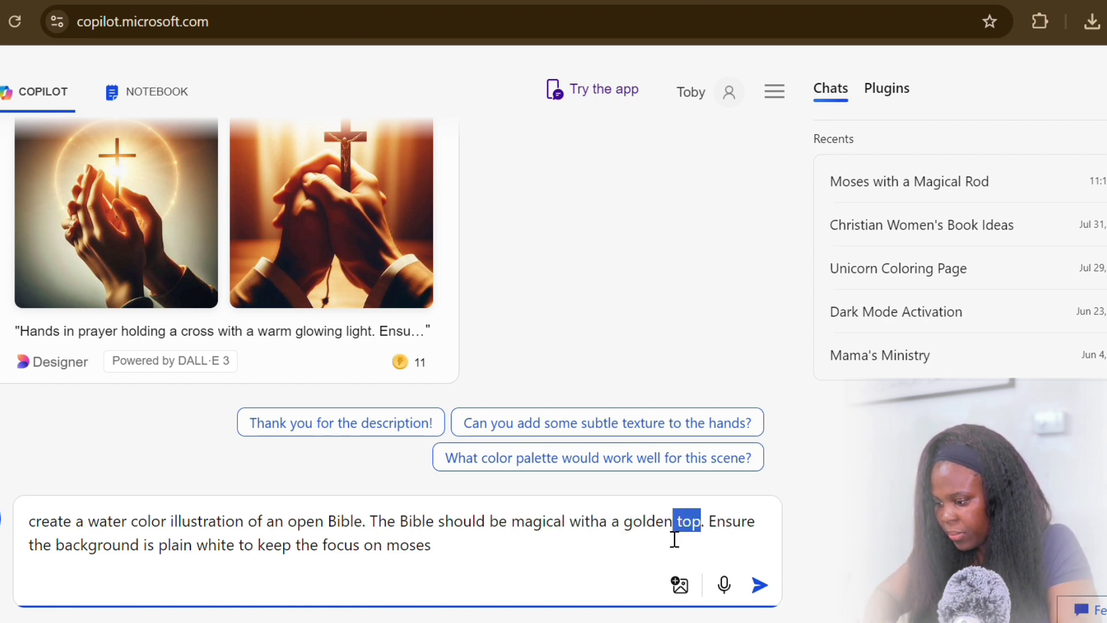
key("BackSpace")
key("BackSpace")
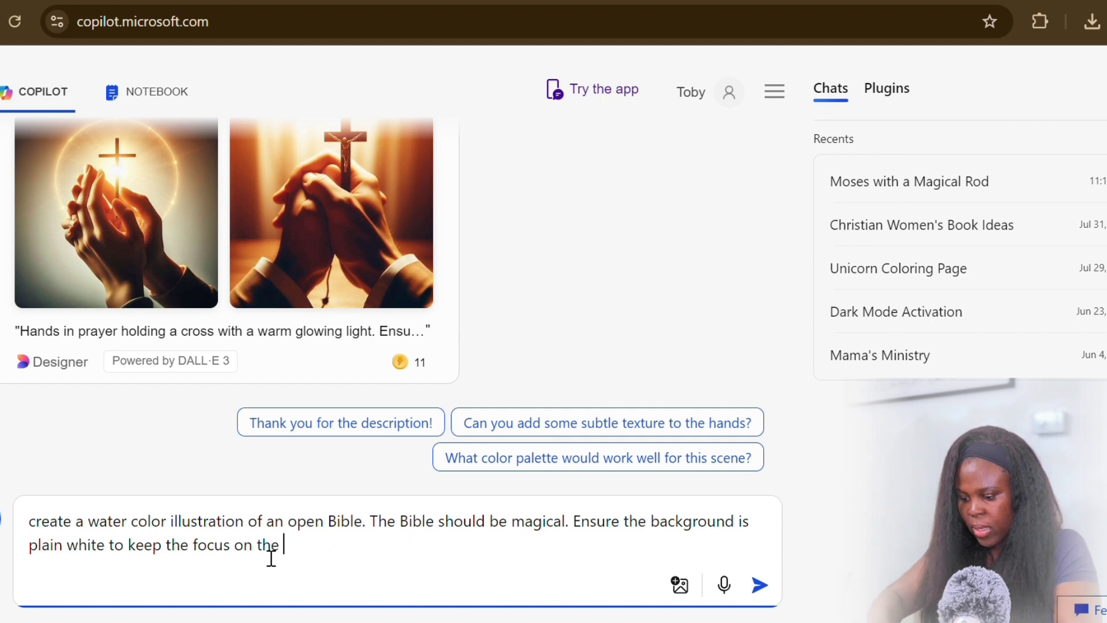
key("Return")
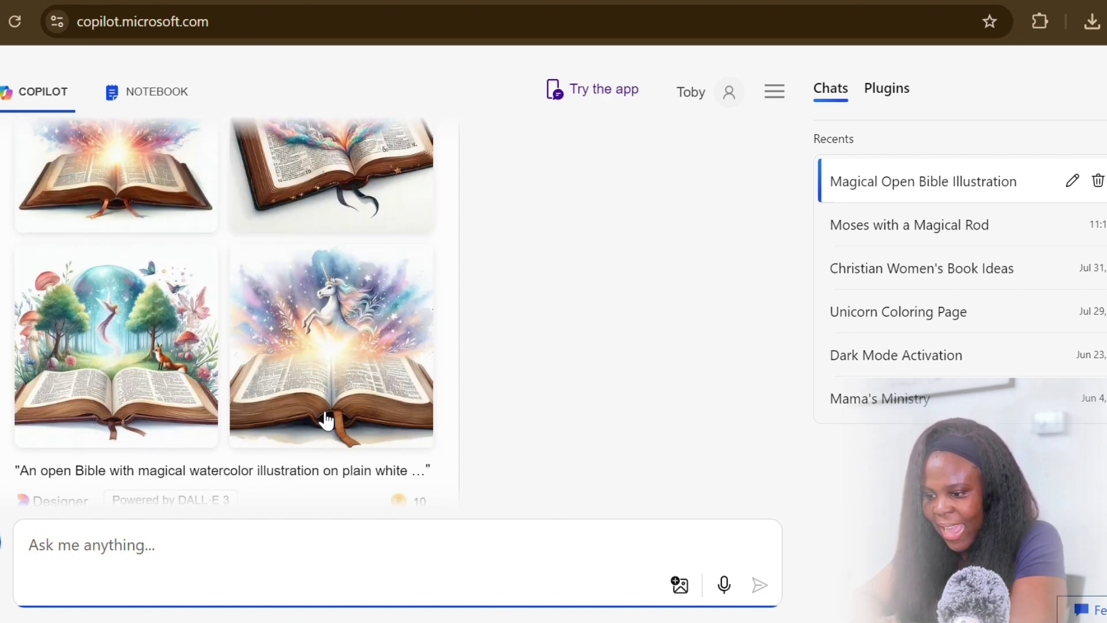
Step: Compare the generated open Bible images, download the one with the winged unicorn, and return to the image set
scroll(299, 369, "up", 2)
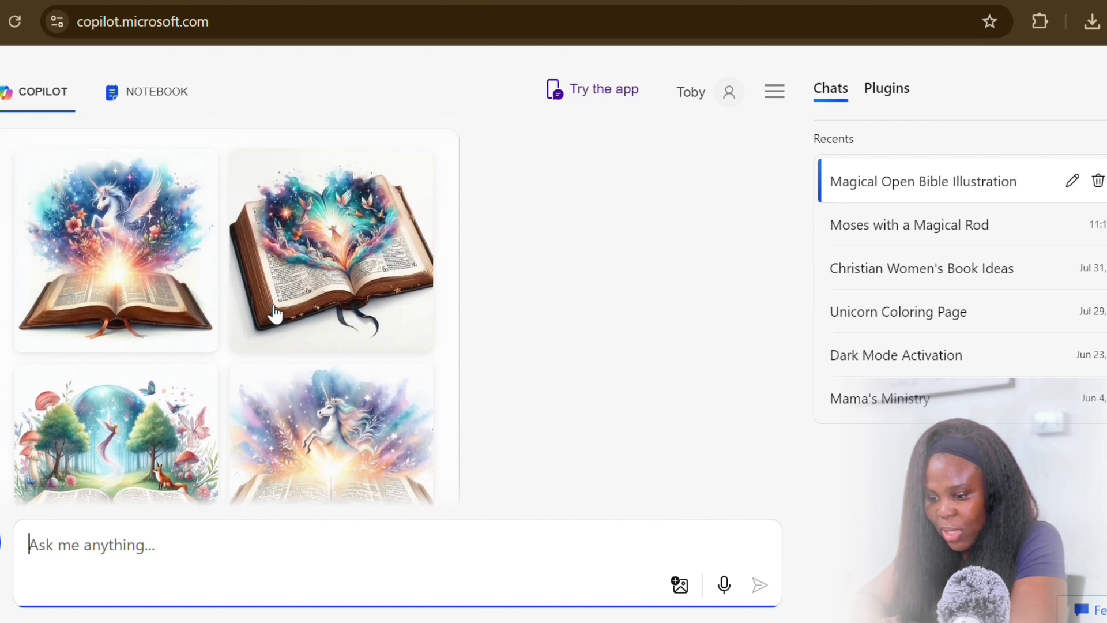
scroll(275, 314, "down", 1)
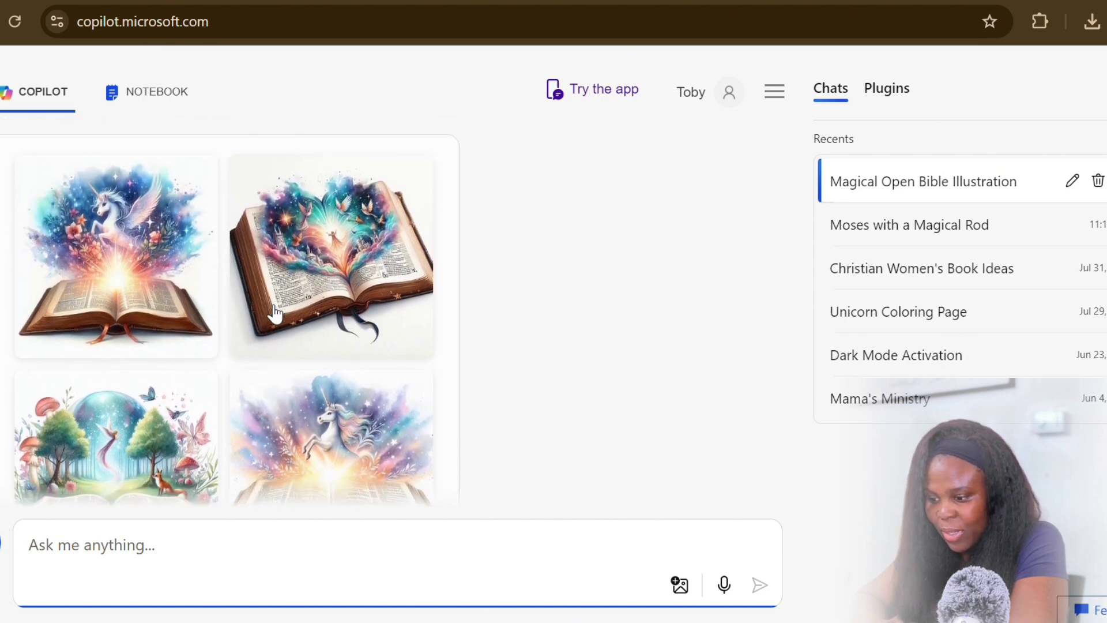
scroll(275, 314, "down", 2)
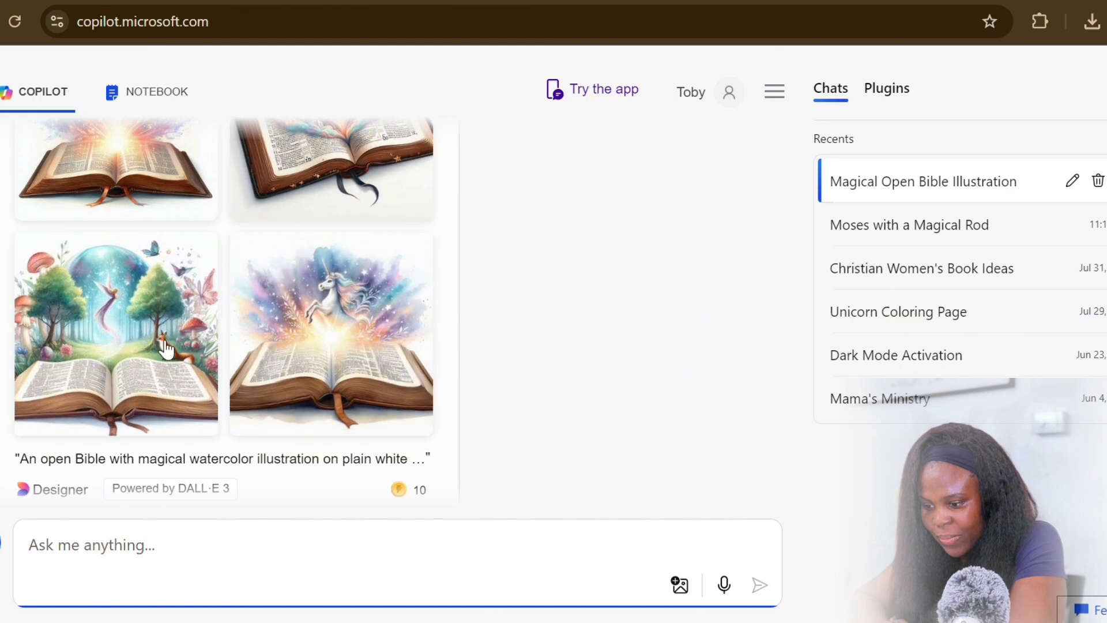
scroll(138, 349, "up", 3)
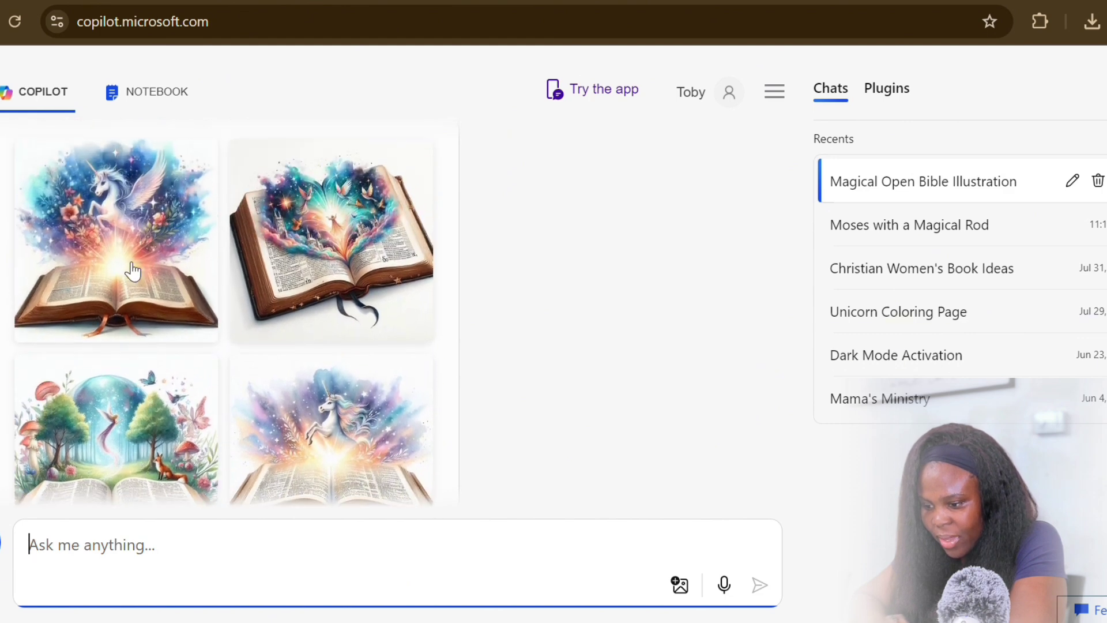
left_click(128, 269)
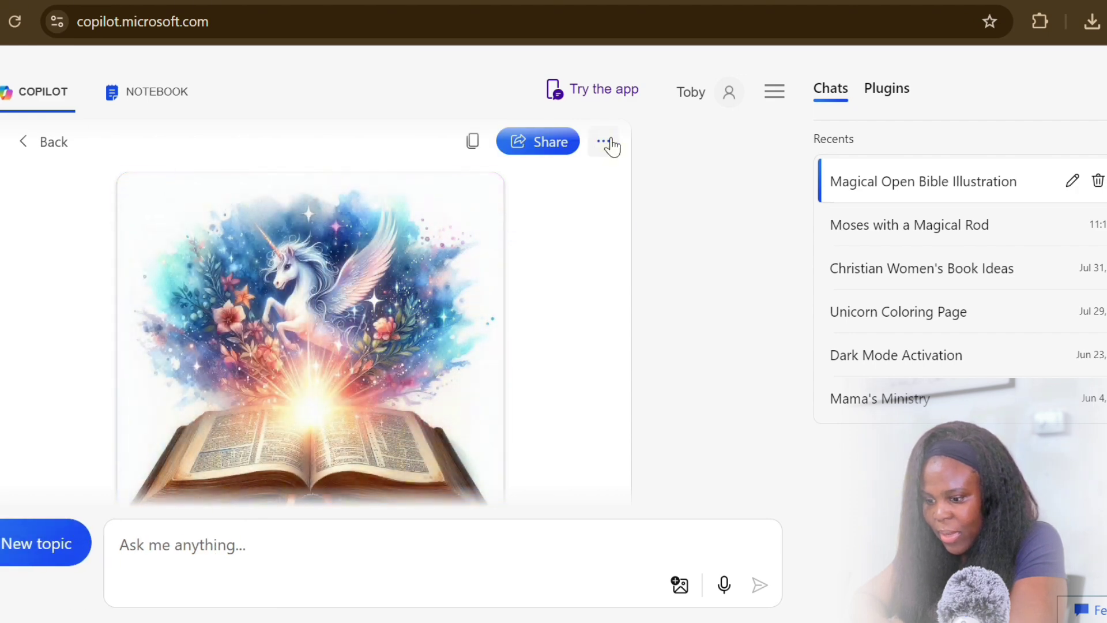
left_click(605, 143)
left_click(567, 211)
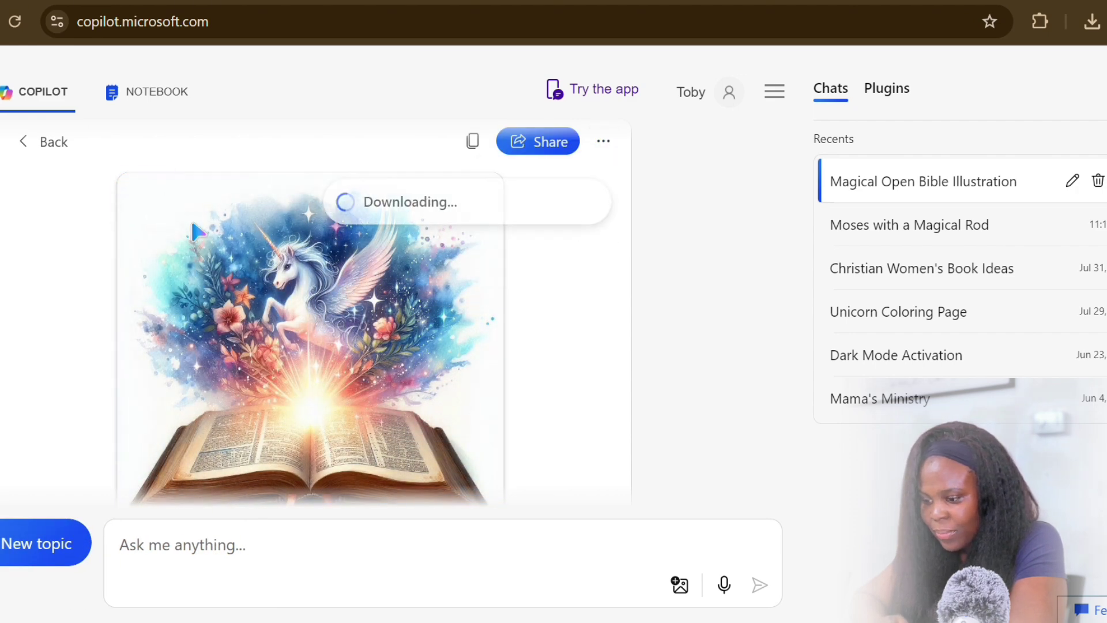
left_click(36, 149)
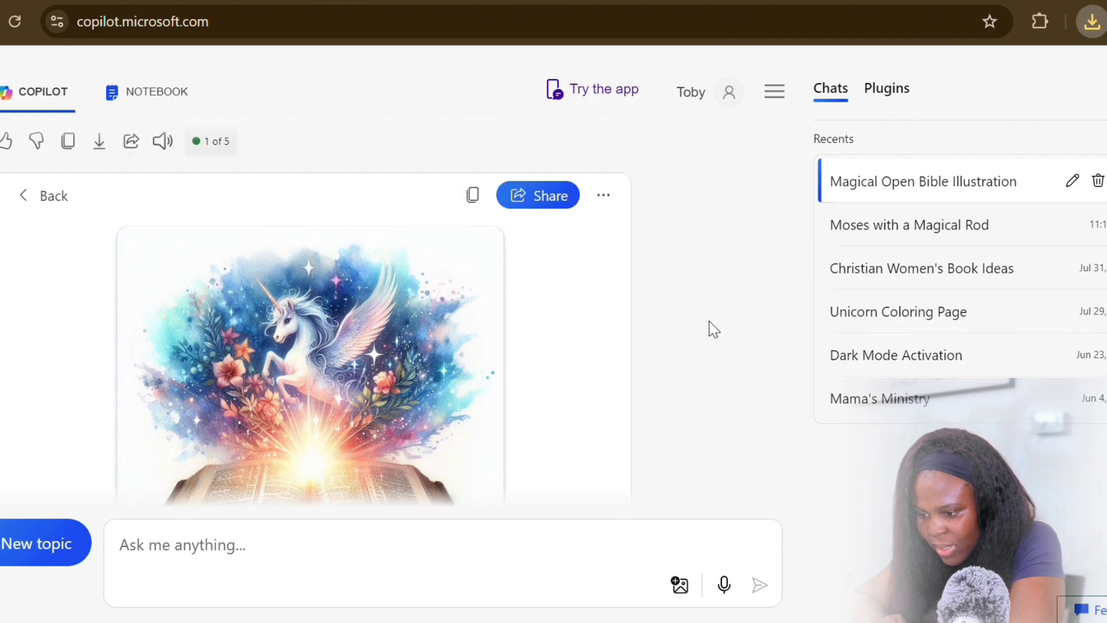
left_click(57, 199)
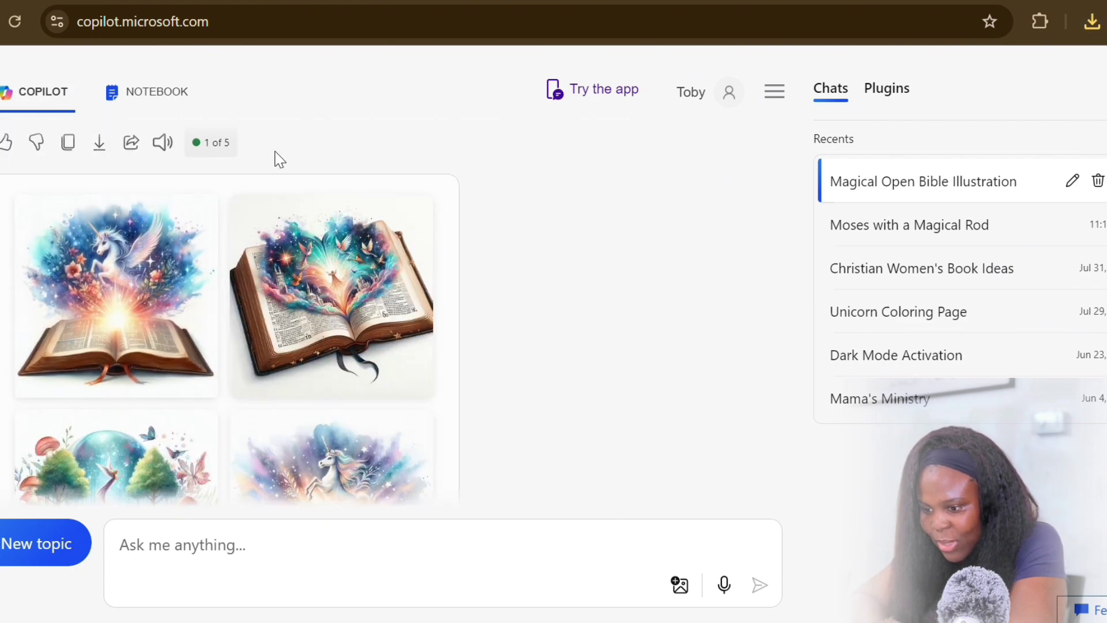
Step: Download the tilted open Bible image with the heart-shaped colorful scene and return to the image set
left_click(321, 286)
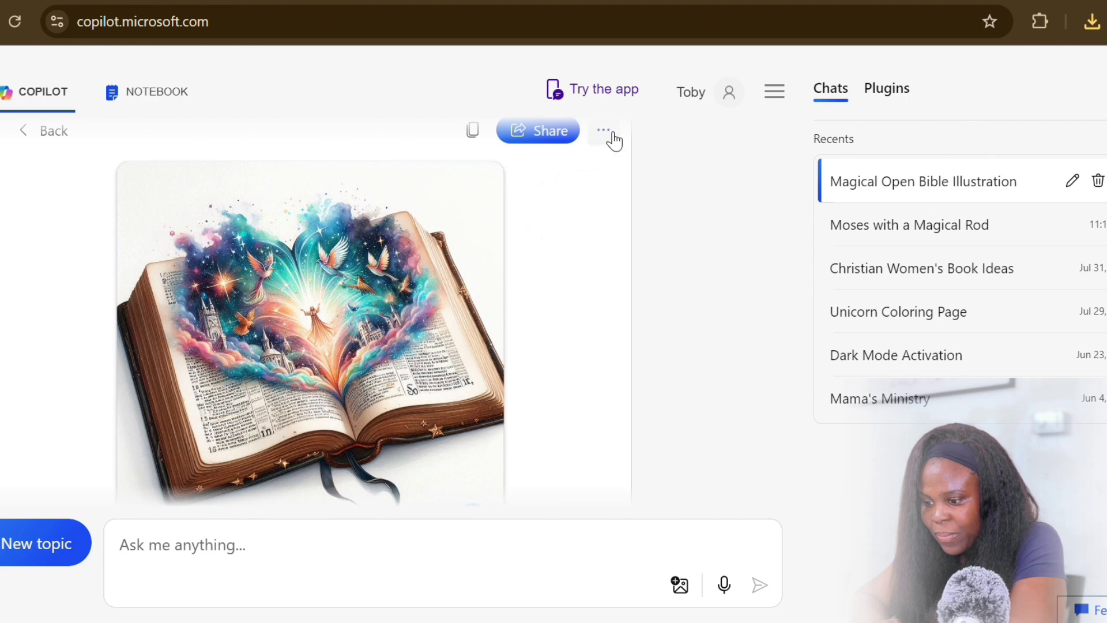
left_click(604, 131)
left_click(588, 199)
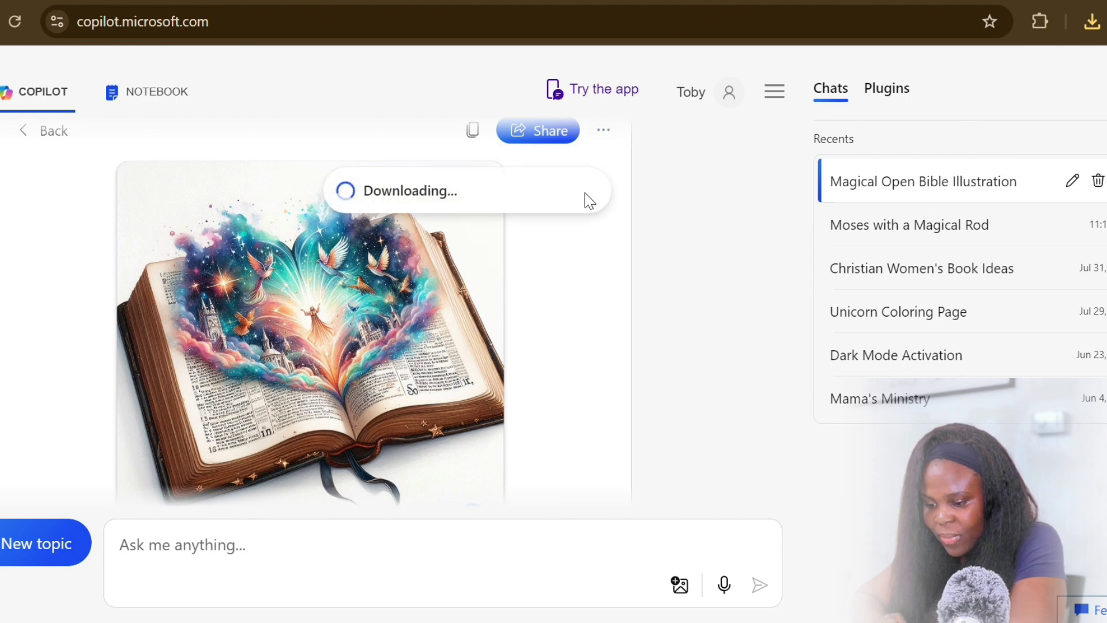
left_click(45, 137)
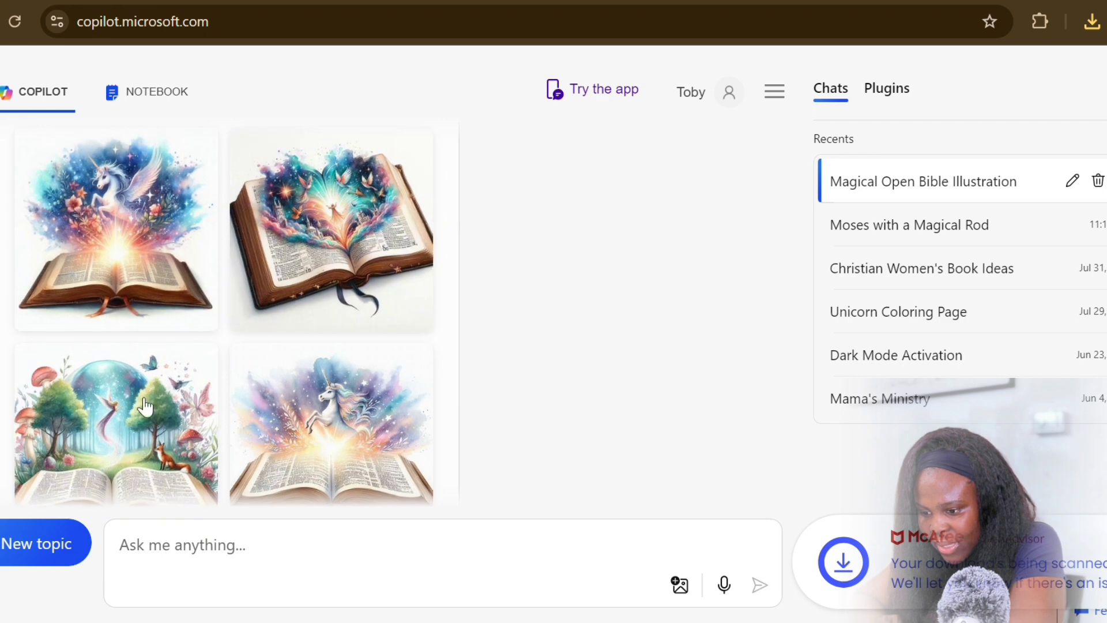
Step: Download the open Bible image with the forest, fairy and fox, and return to the image set
scroll(122, 403, "down", 1)
left_click(123, 396)
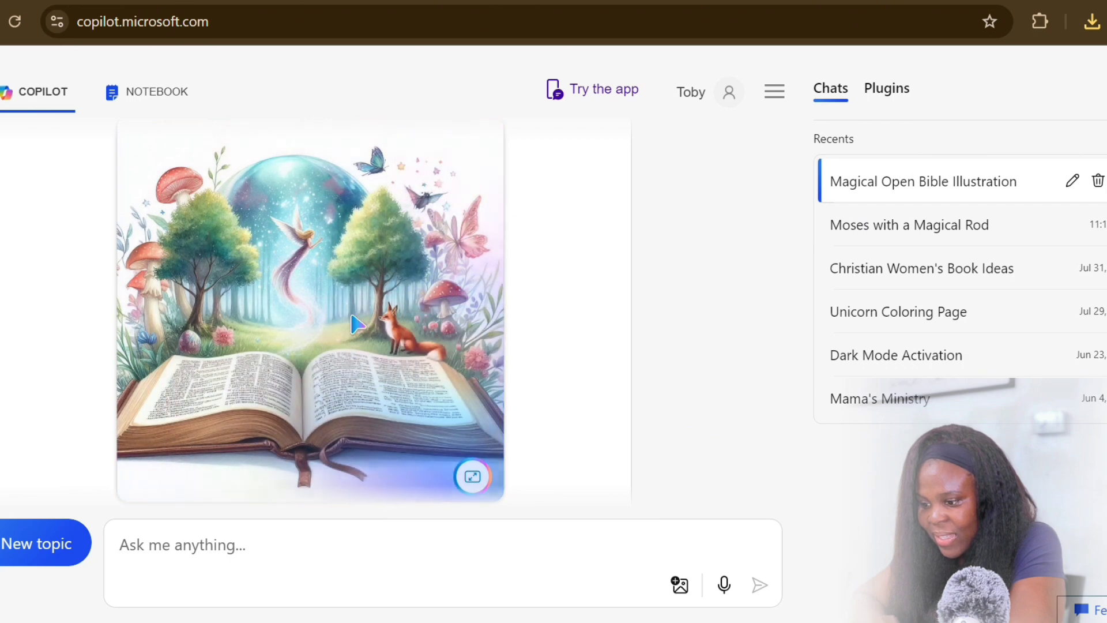
scroll(358, 324, "up", 1)
scroll(358, 324, "up", 1)
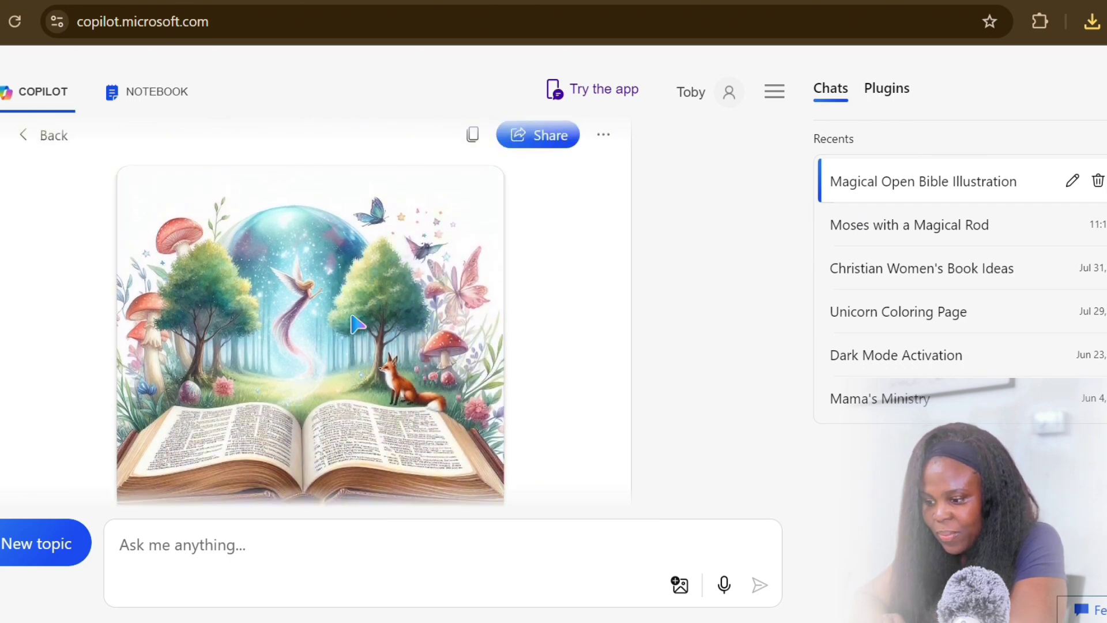
left_click(603, 135)
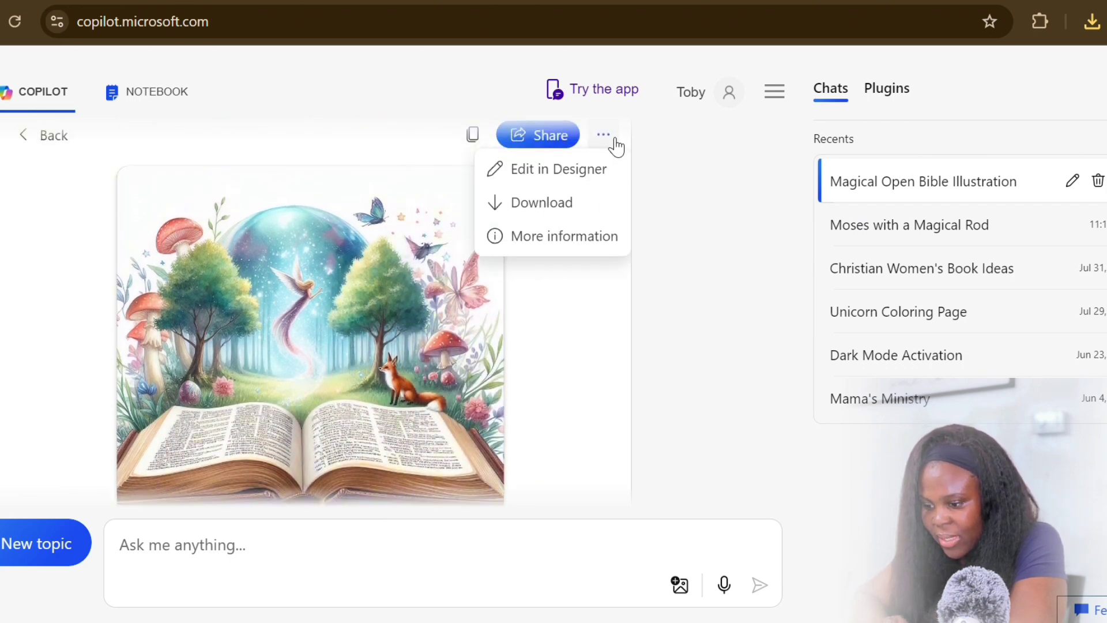
left_click(535, 204)
left_click(50, 136)
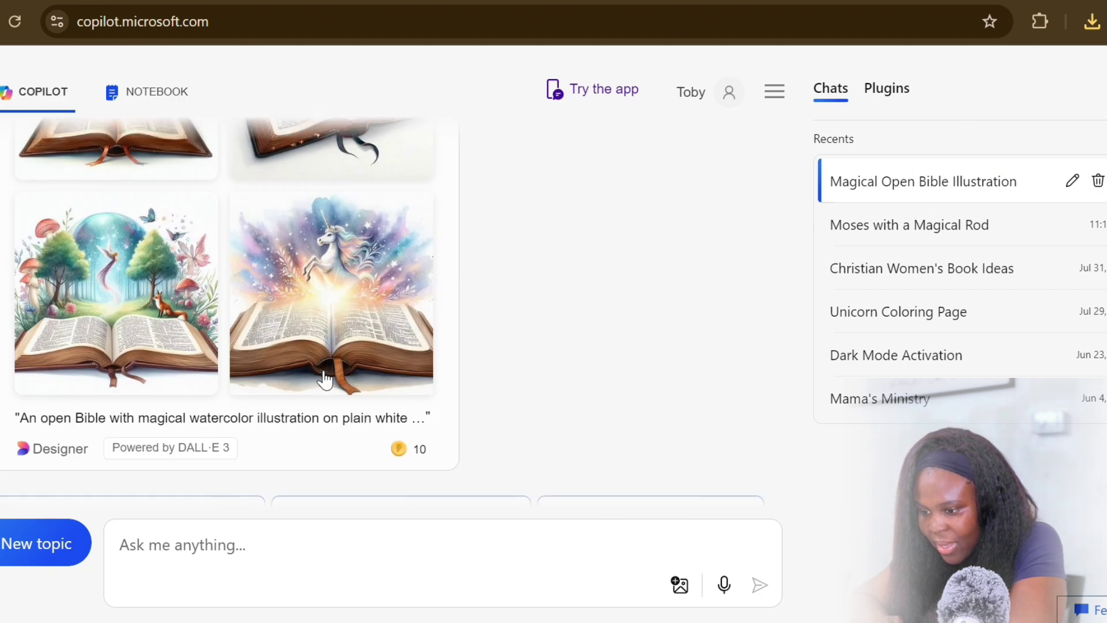
Step: Open the Bible image with the wingless unicorn and pastel splashes, and bring up its download options
left_click(324, 361)
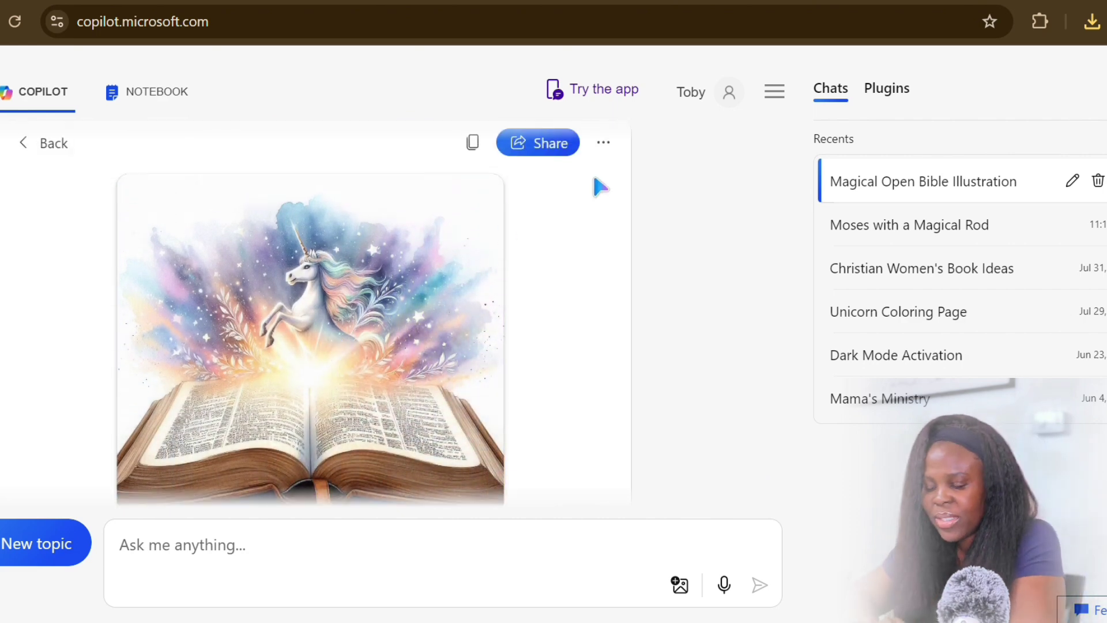
left_click(604, 142)
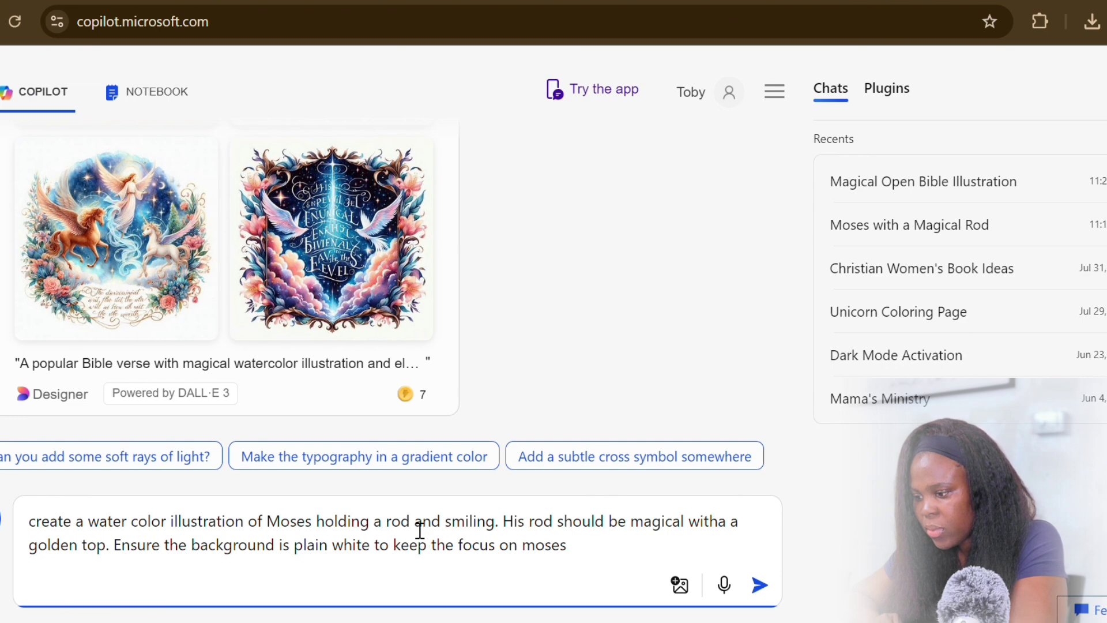
Step: Rewrite the prompt's subject as "Noah in his ark and smiling, with a rod in his hands" in place of Moses holding a rod
left_click_drag(411, 522, 284, 539)
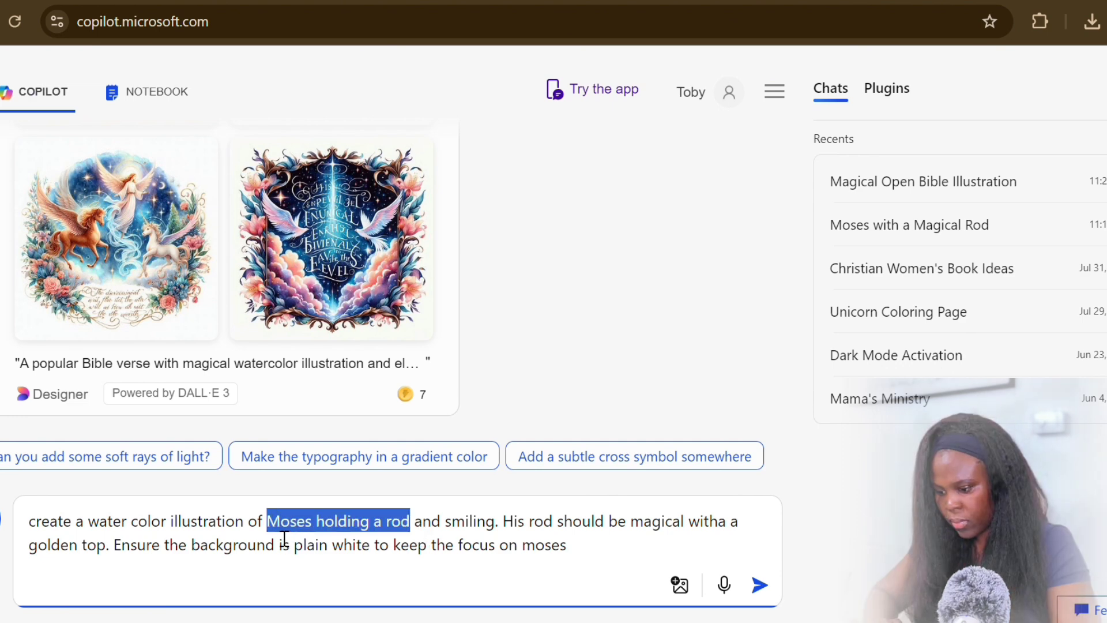
type("Noah in ")
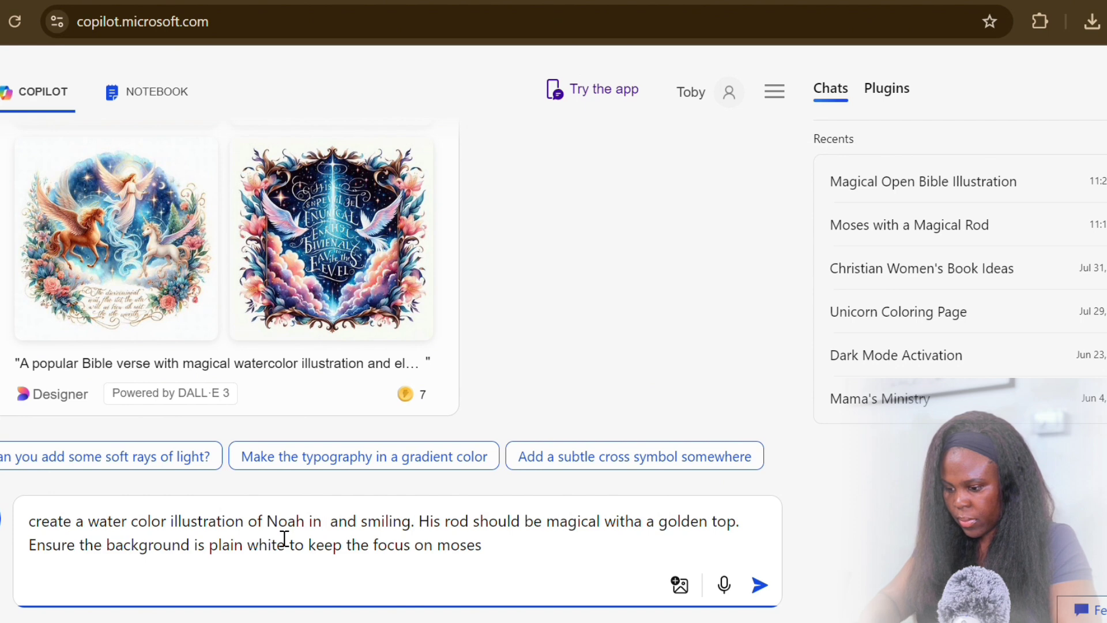
type("his ar")
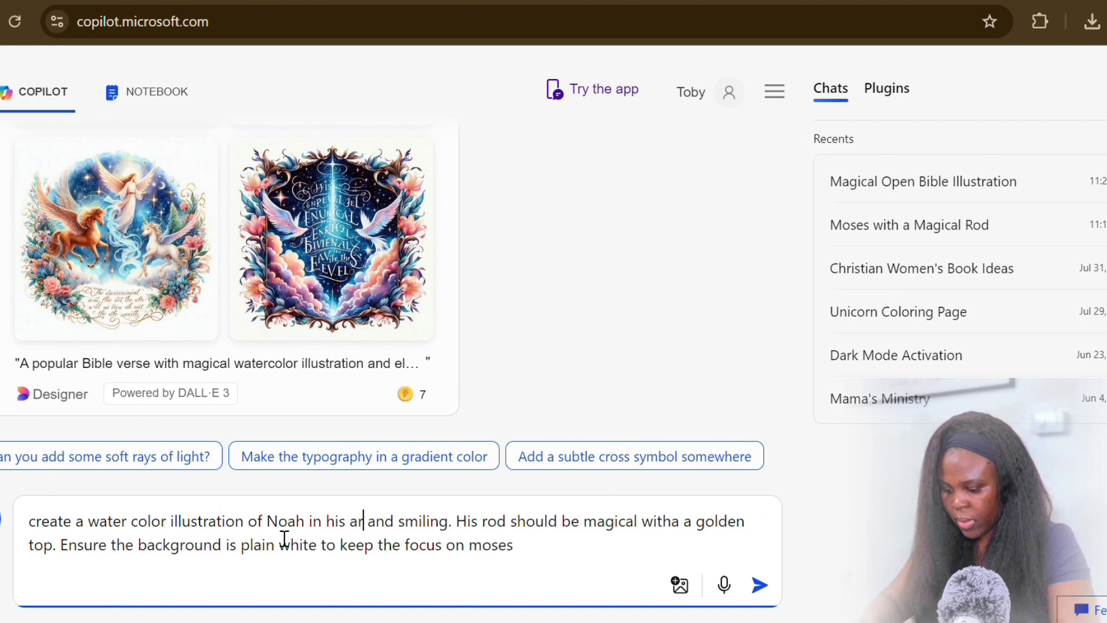
type("k and smiling")
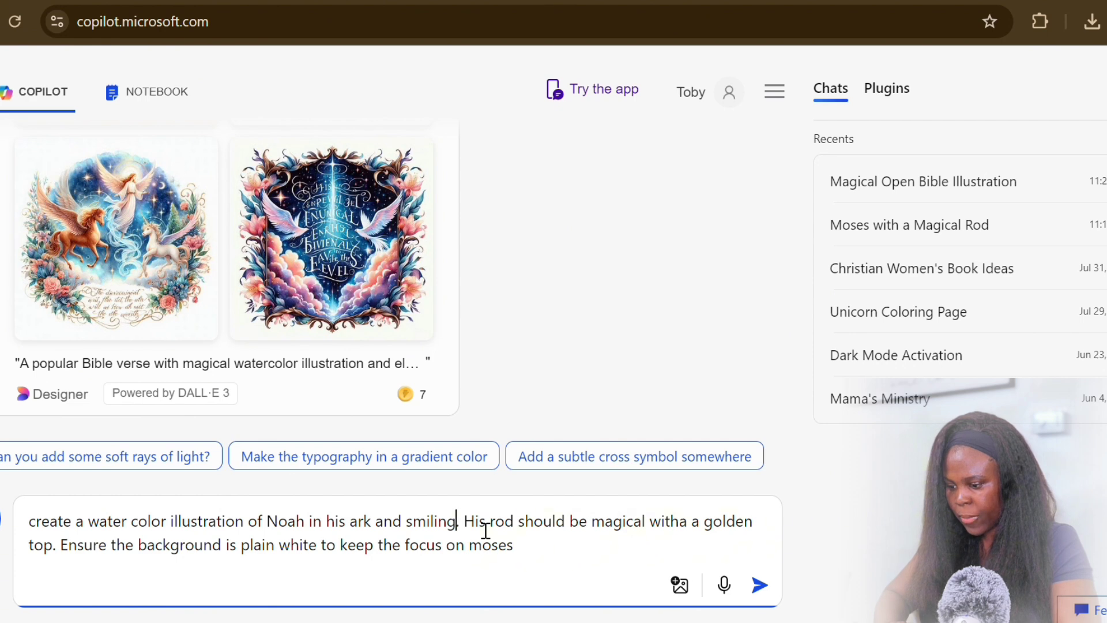
type(", with")
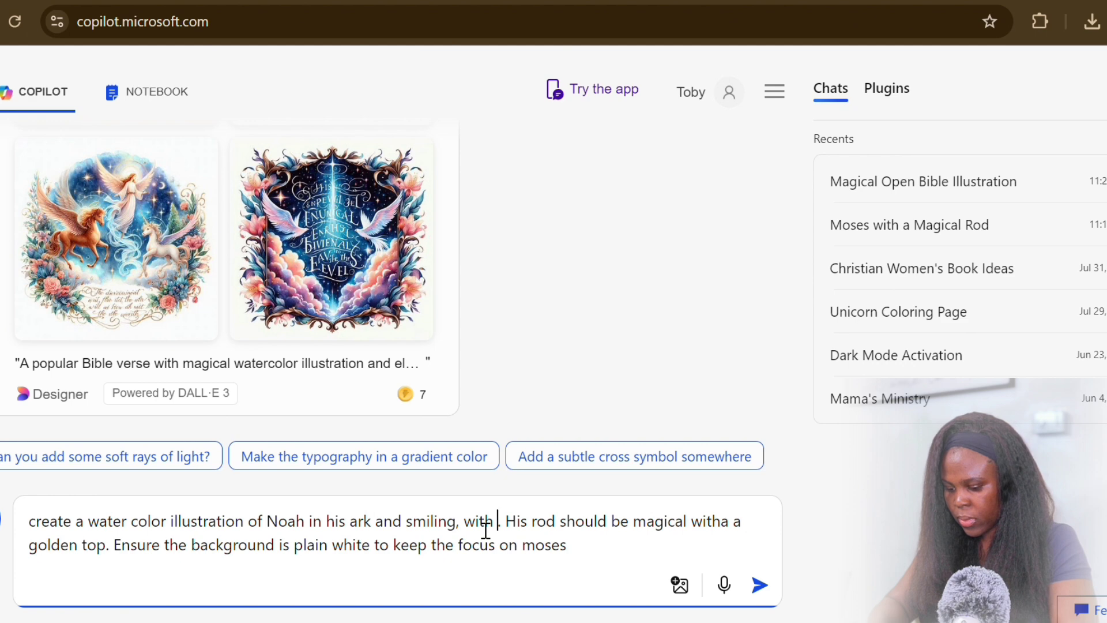
type("a rod in")
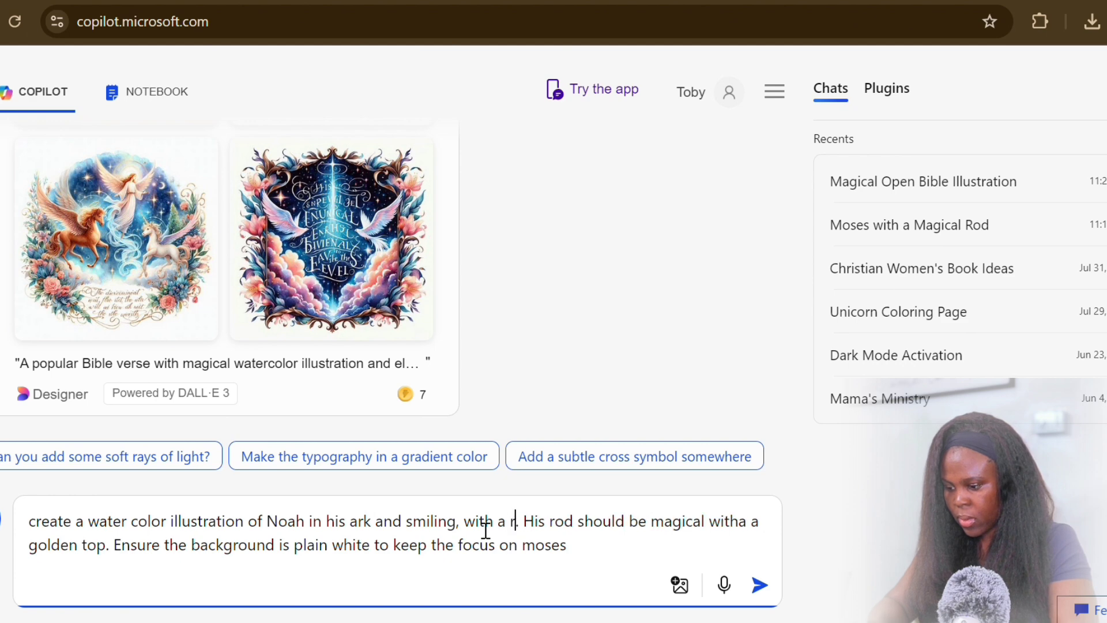
type(" hi")
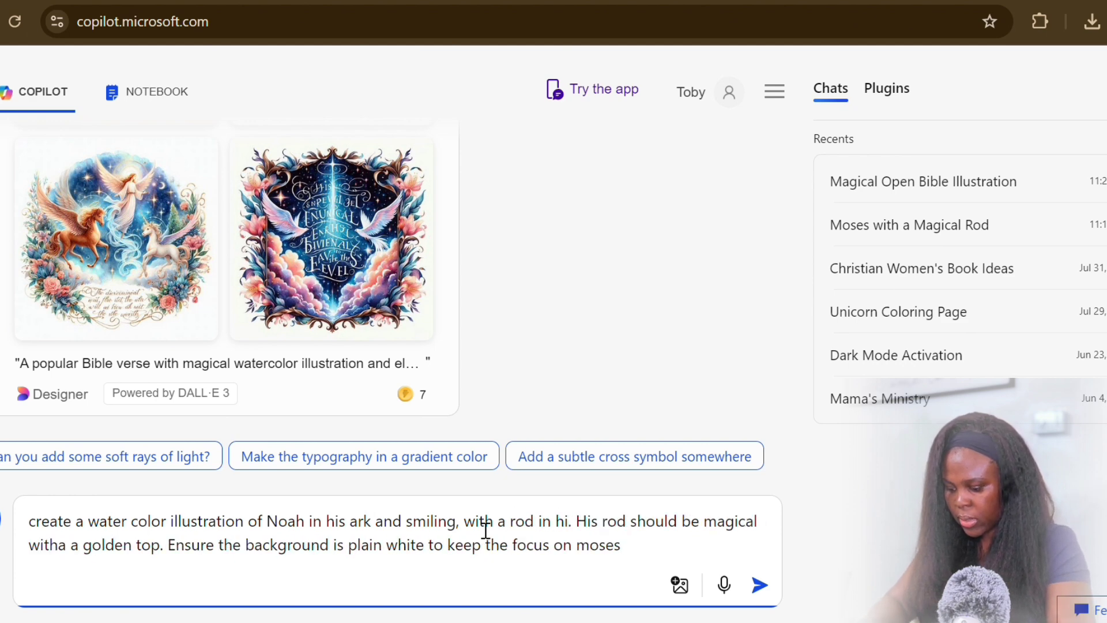
type("s hand")
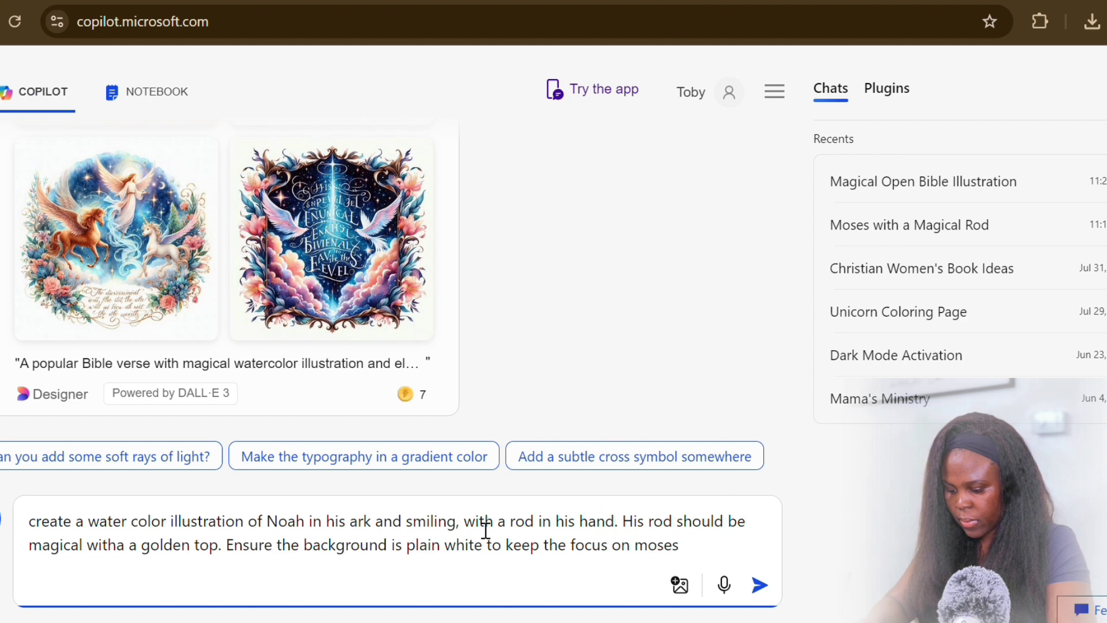
type("s")
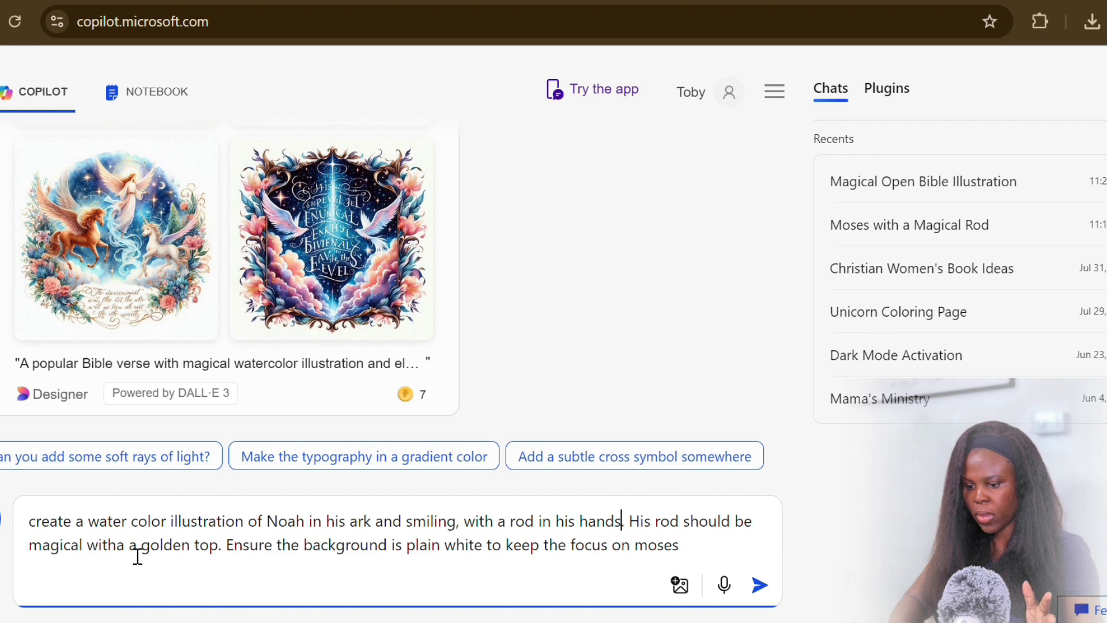
Step: Correct "witha a" to "with a", change the prompt's final "moses" to "Noah", and submit it to generate the images
key("BackSpace")
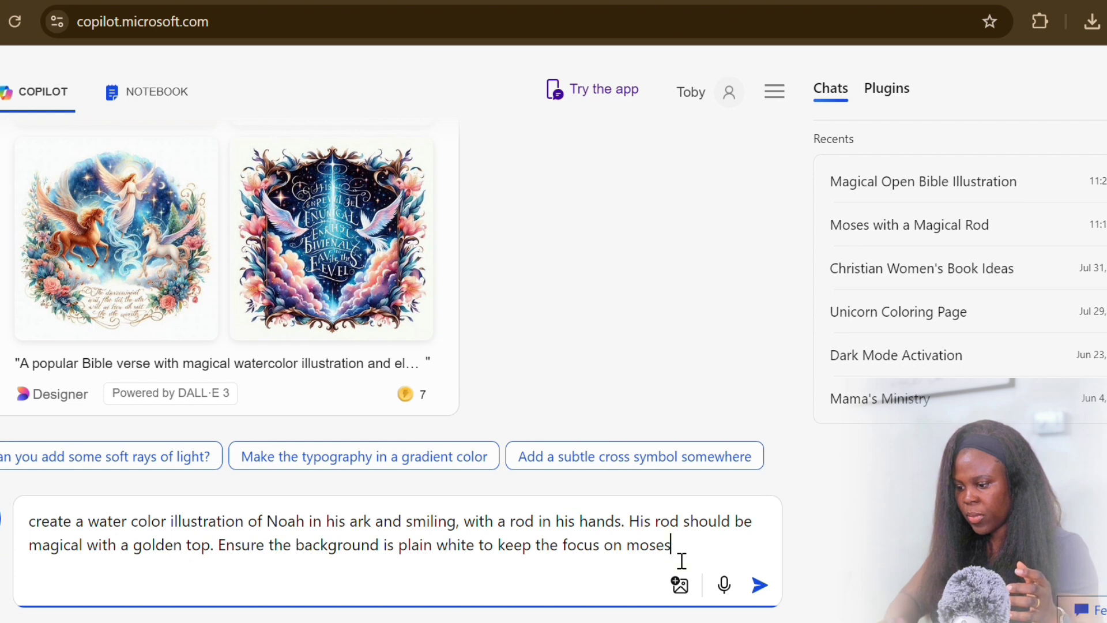
key("BackSpace")
key("BackSpace")
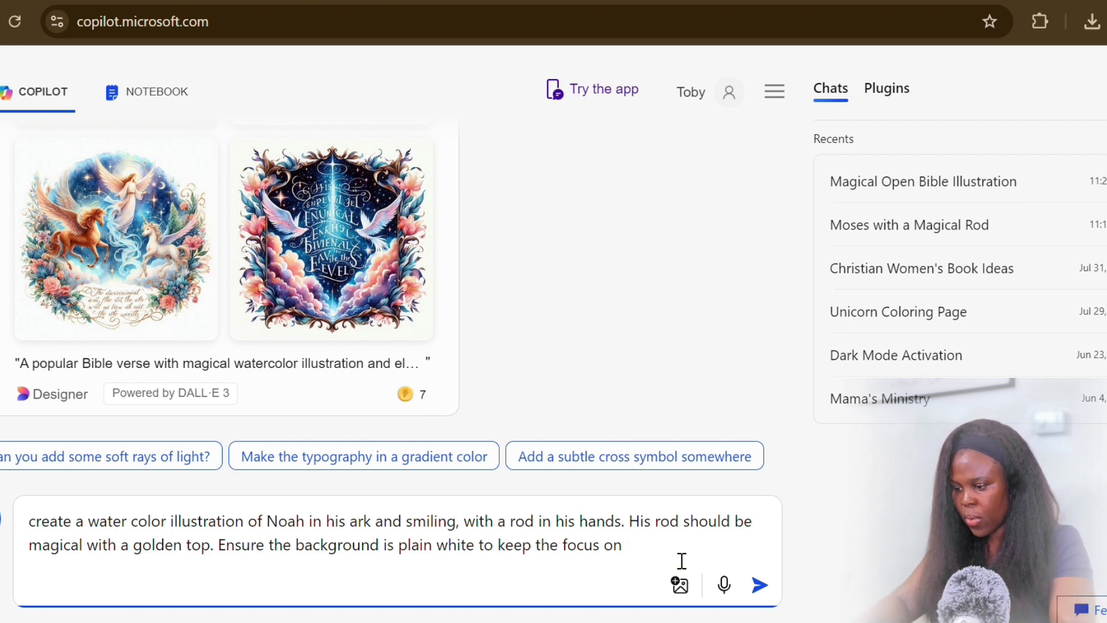
type("Noah")
key("Return")
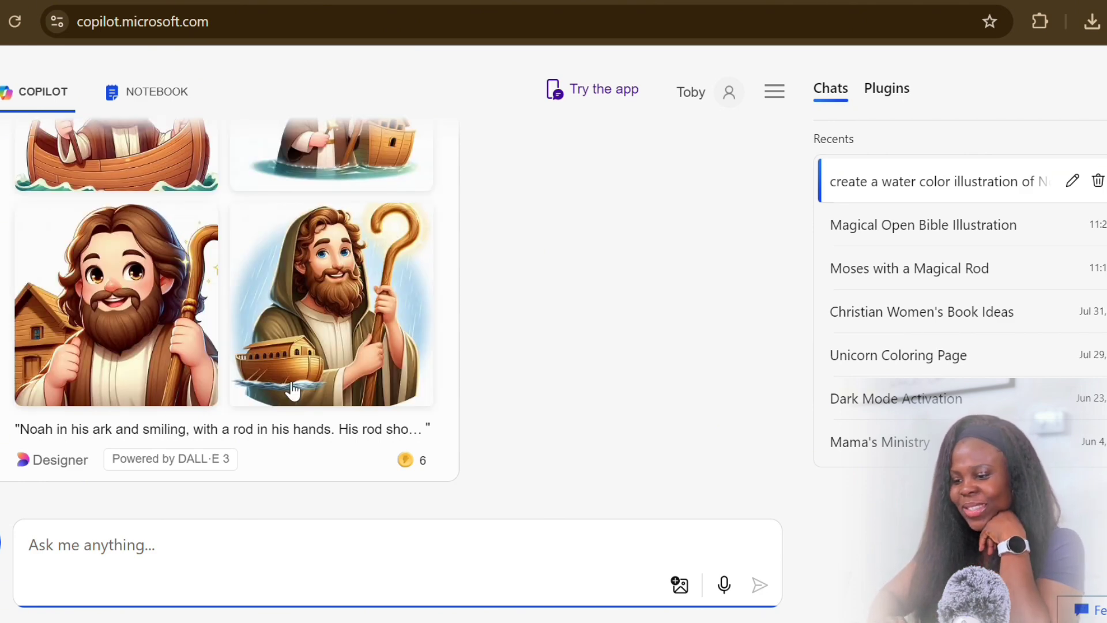
Step: Compare the generated Noah images, download the long-haired Noah with the wooden house behind him, and return to the image set
scroll(293, 391, "up", 3)
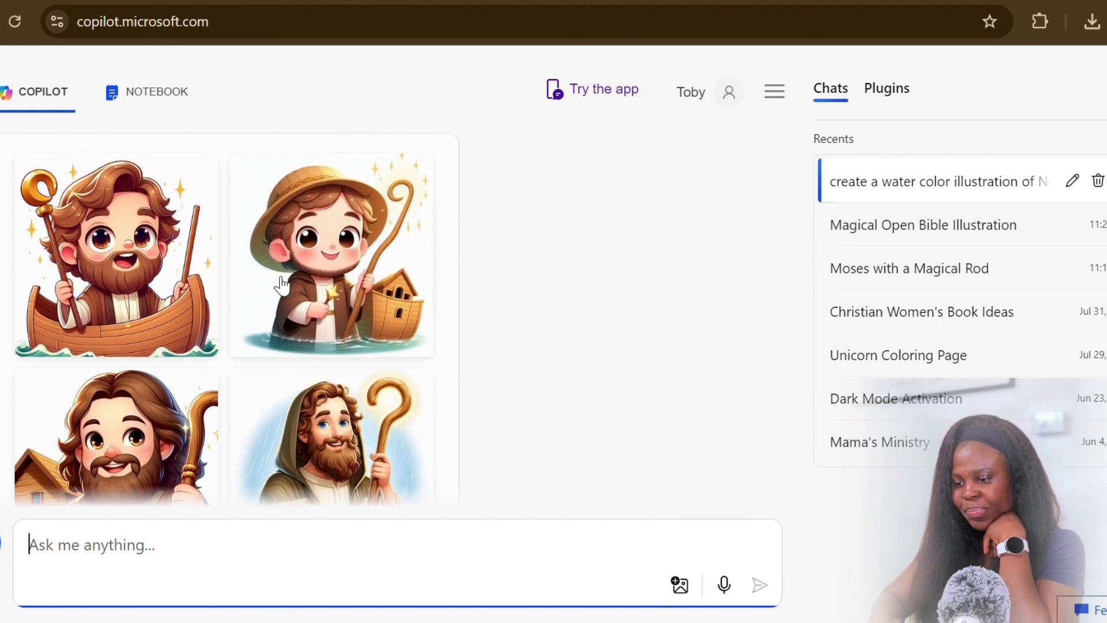
scroll(296, 353, "down", 2)
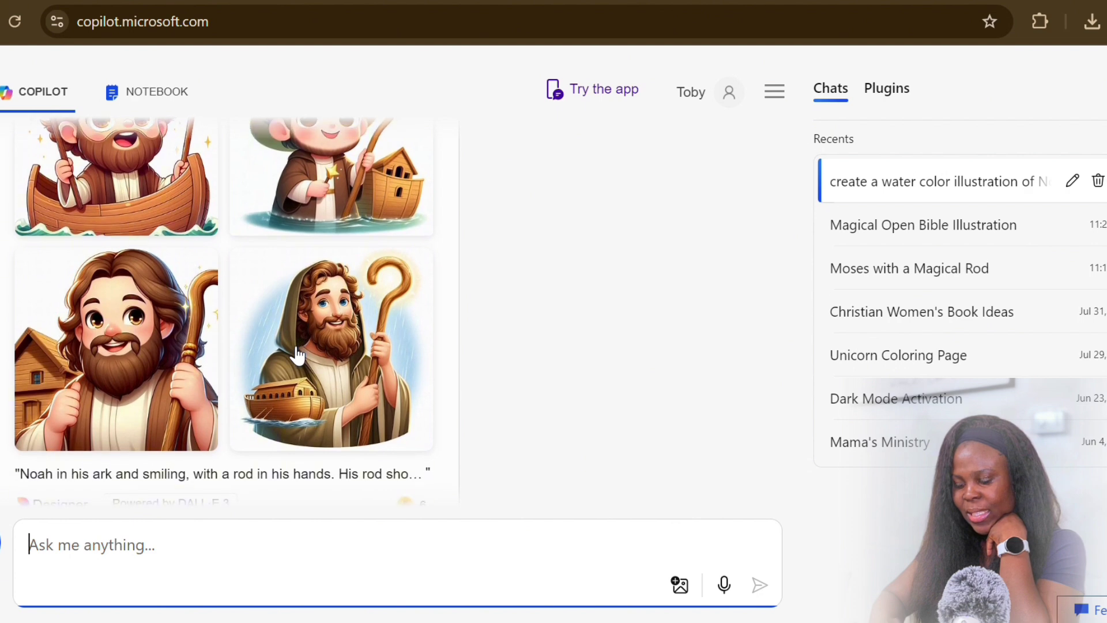
scroll(297, 354, "down", 1)
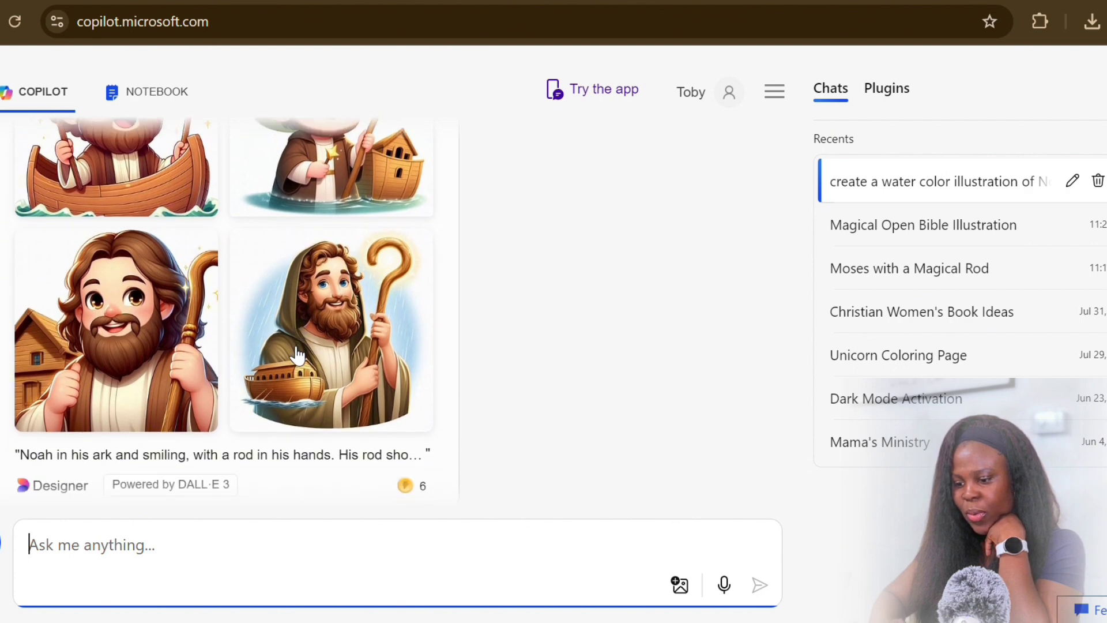
scroll(131, 385, "up", 2)
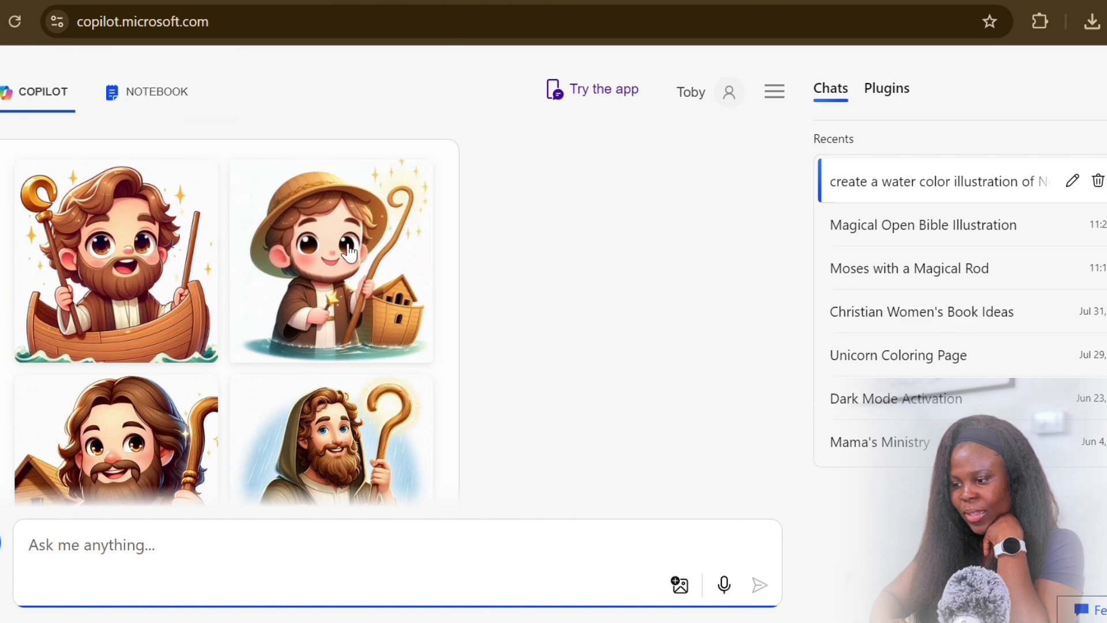
scroll(248, 346, "down", 2)
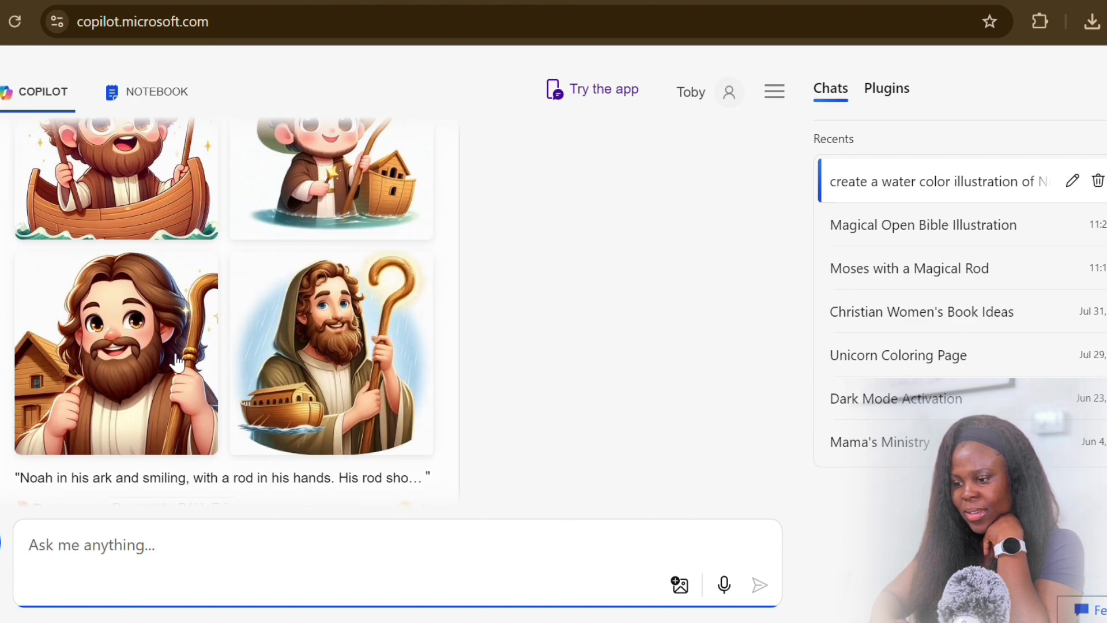
scroll(151, 367, "down", 5)
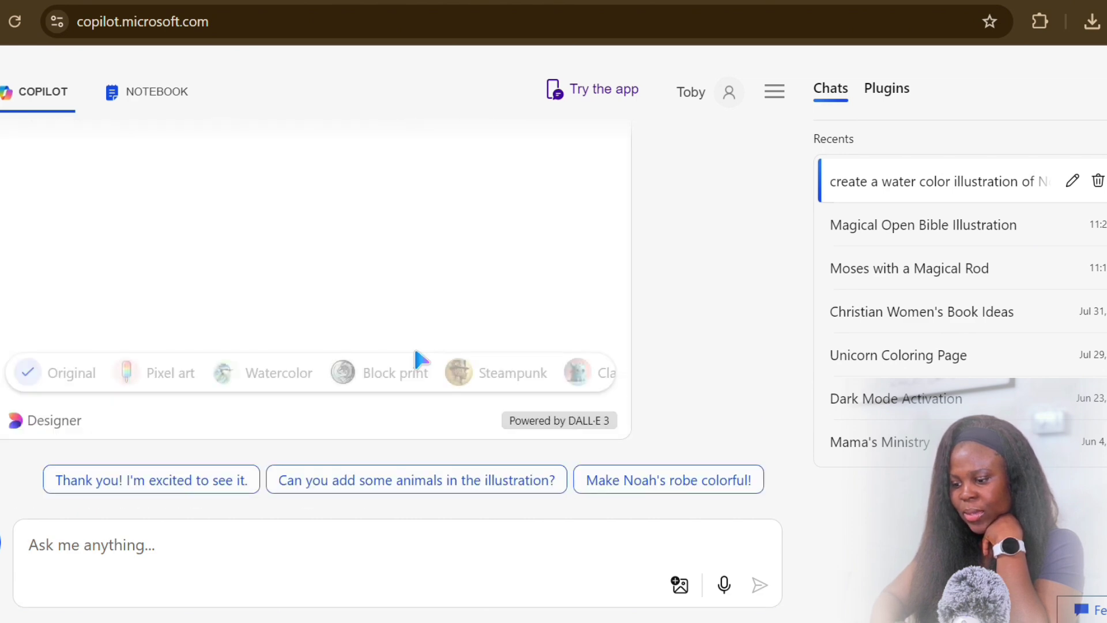
scroll(417, 355, "up", 1)
left_click(421, 360)
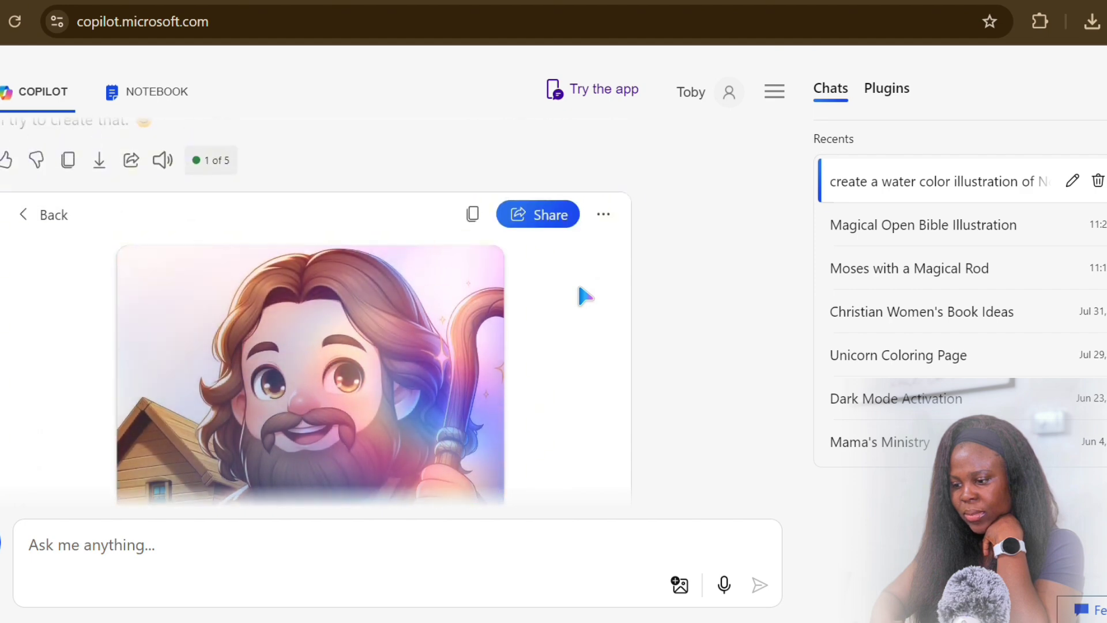
left_click(607, 242)
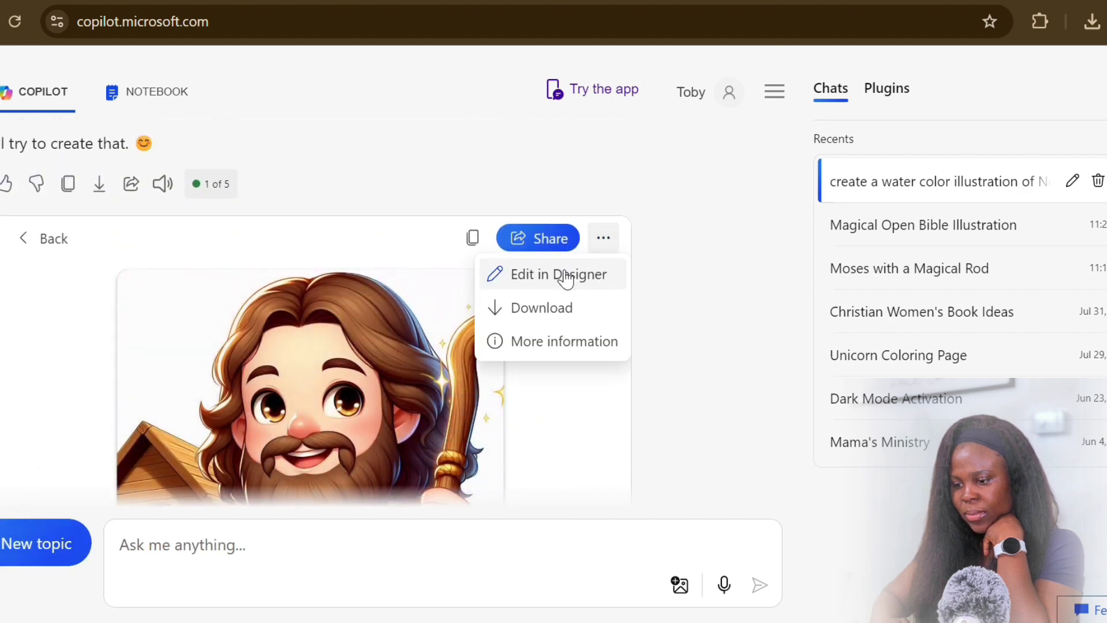
left_click(553, 312)
left_click(23, 238)
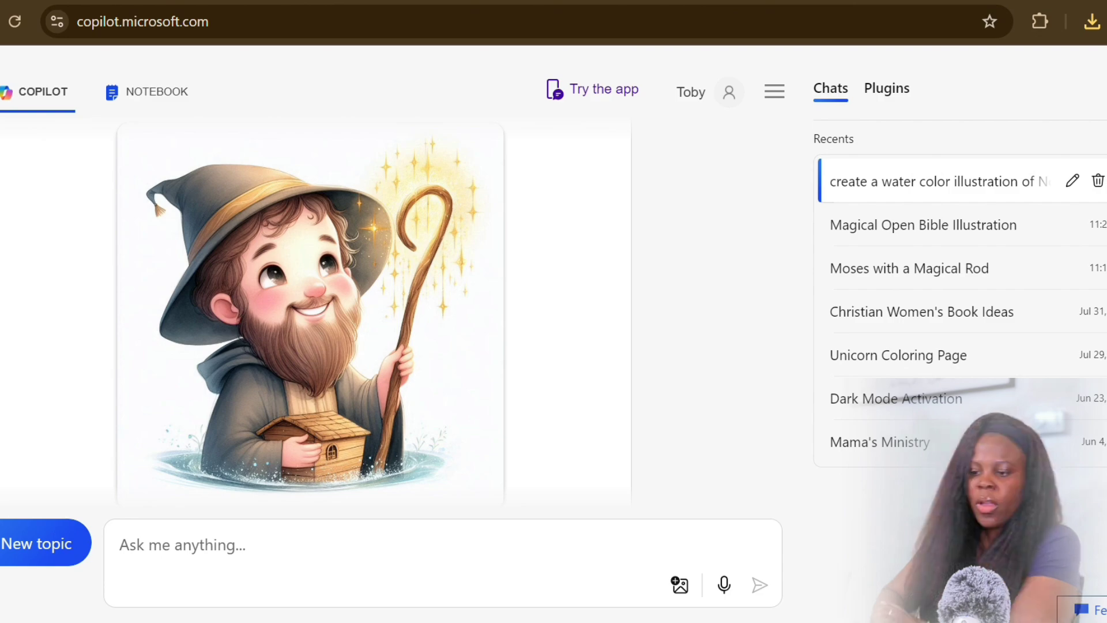
Step: Switch to Canva and create a new custom-size design of 500 × 500 px
left_click(94, 1)
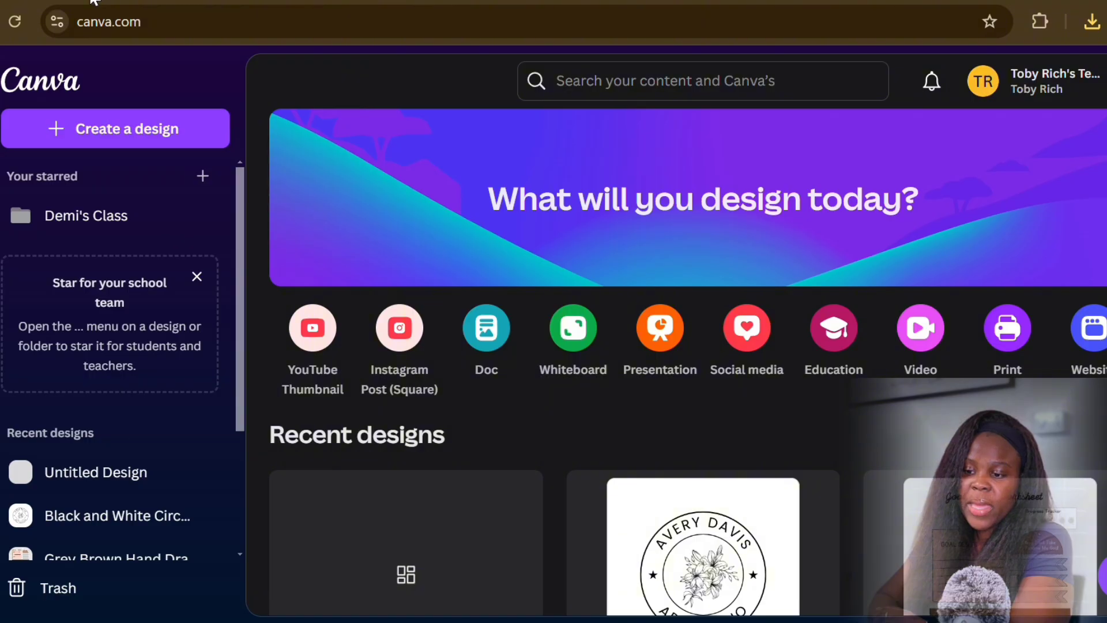
left_click(106, 141)
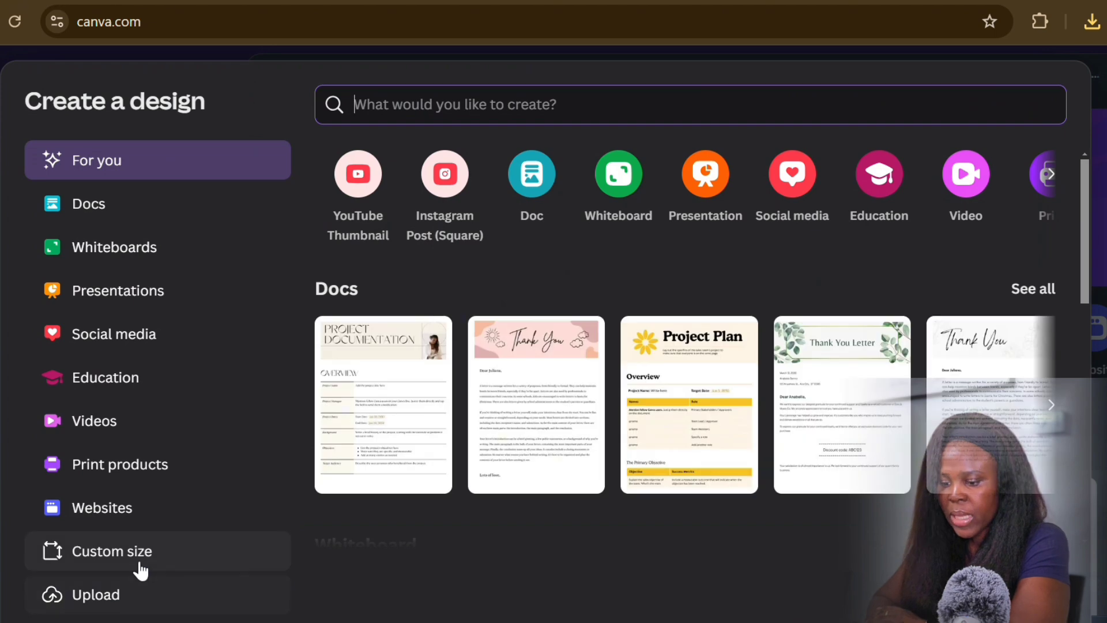
left_click(141, 570)
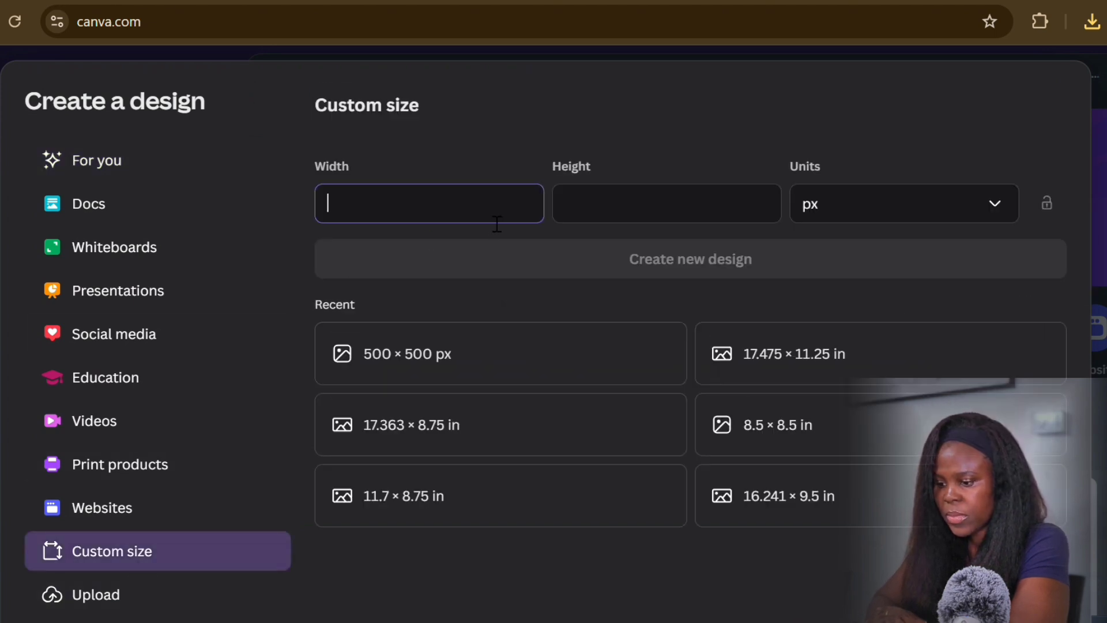
type("500")
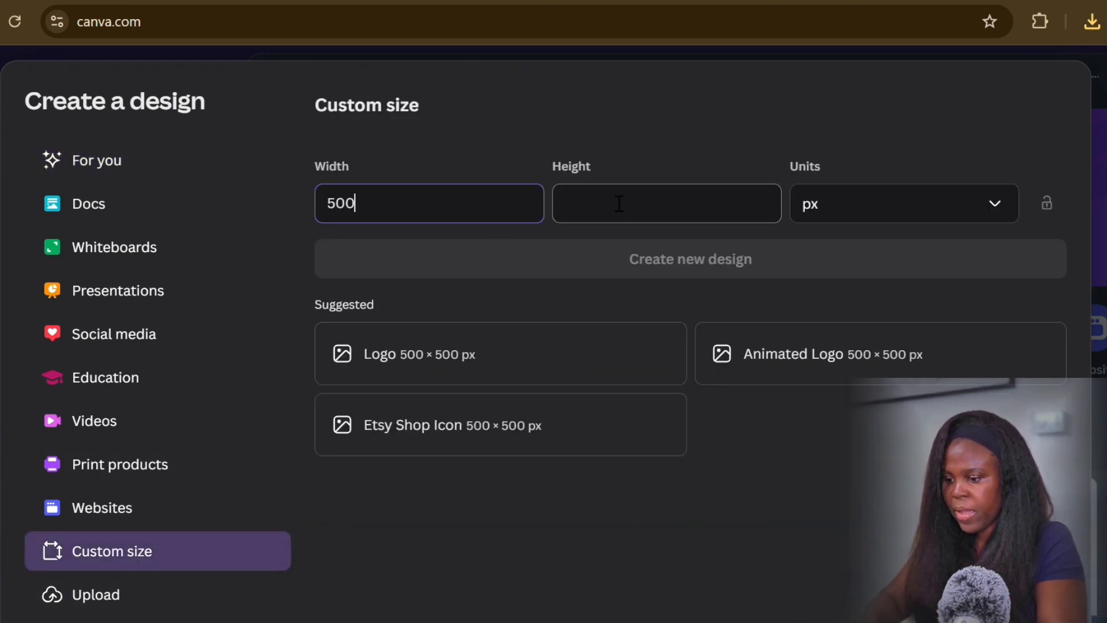
left_click(618, 207)
type("500")
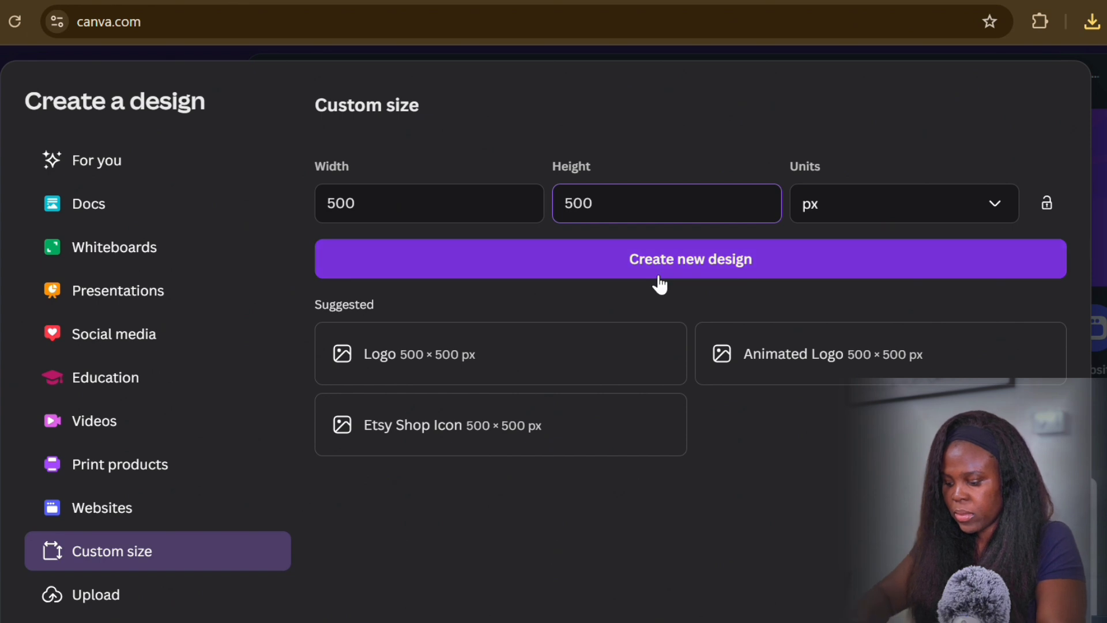
left_click(645, 272)
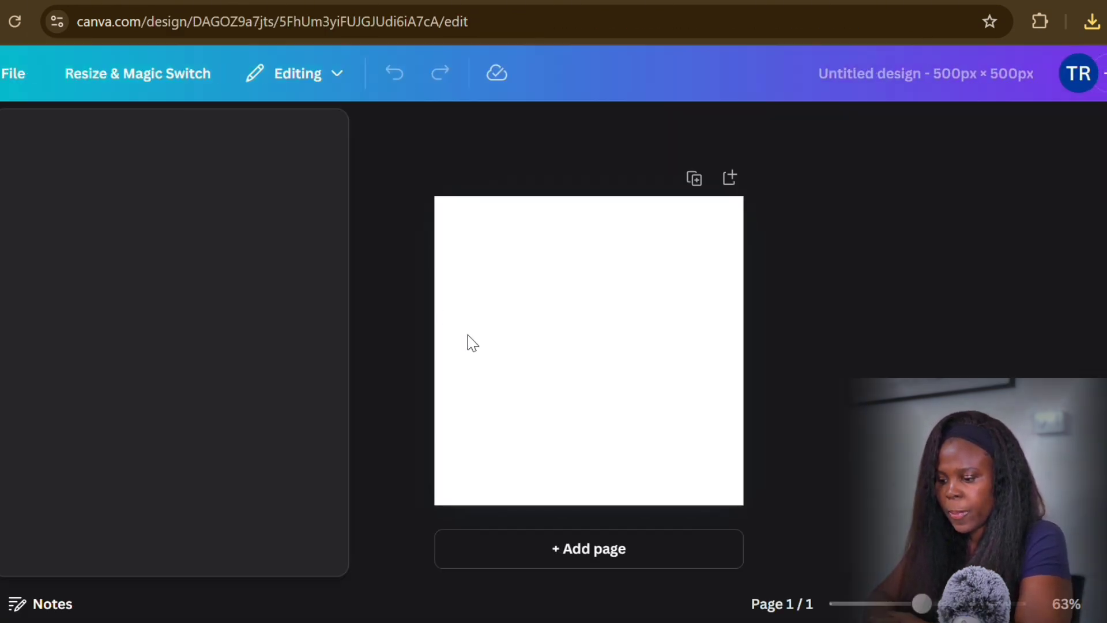
Step: Fill the blank page with the uploaded blue-robed Moses image and remove the image's background
left_click(1, 403)
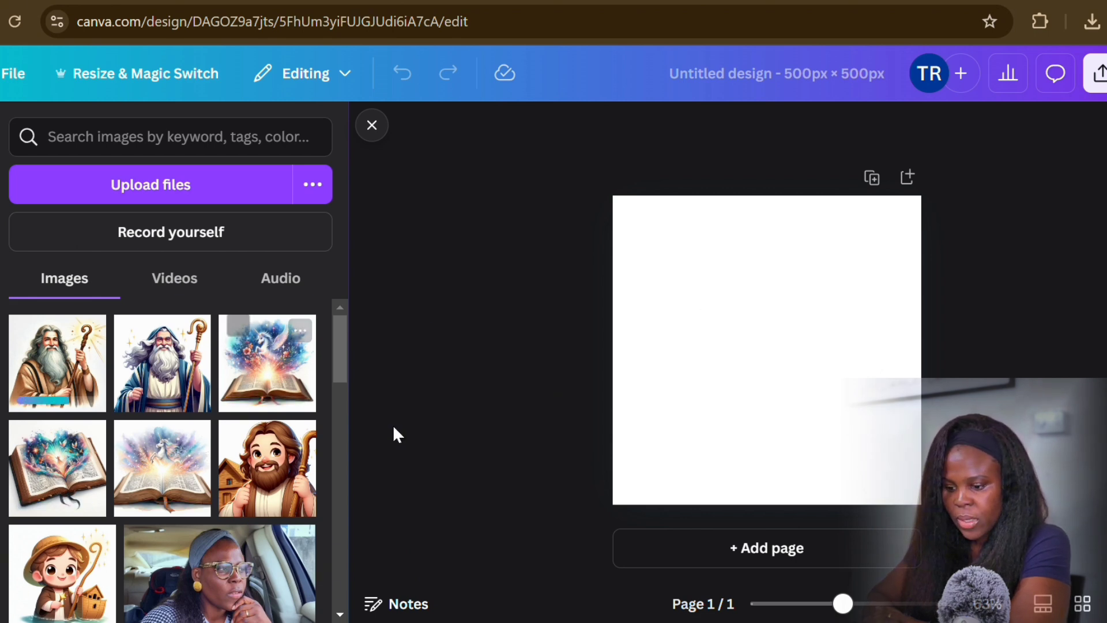
left_click(184, 382)
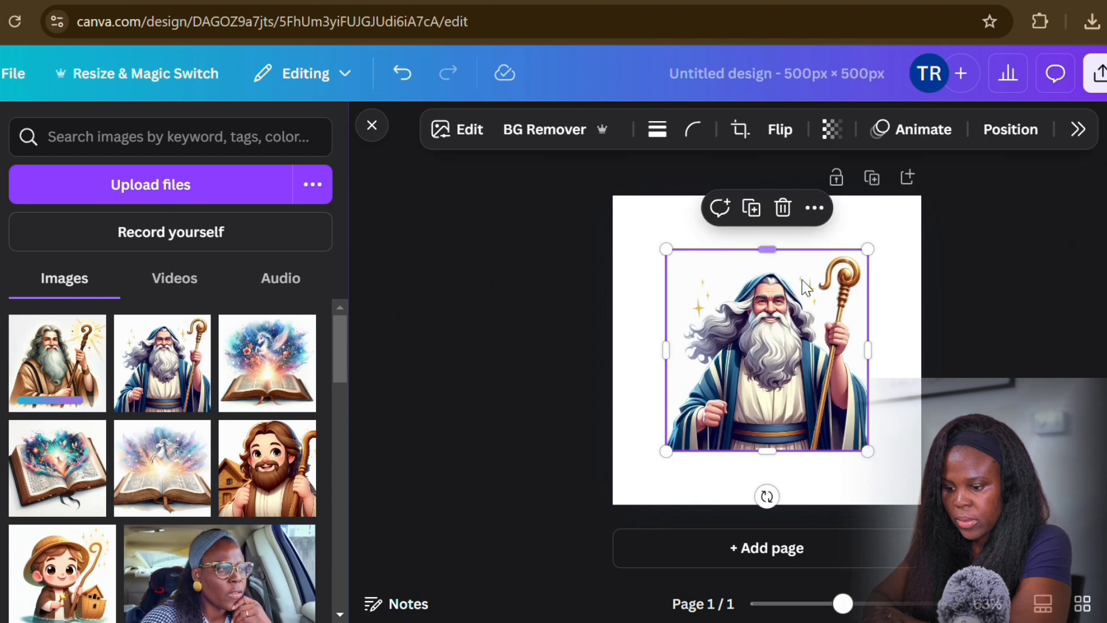
left_click_drag(881, 264, 925, 202)
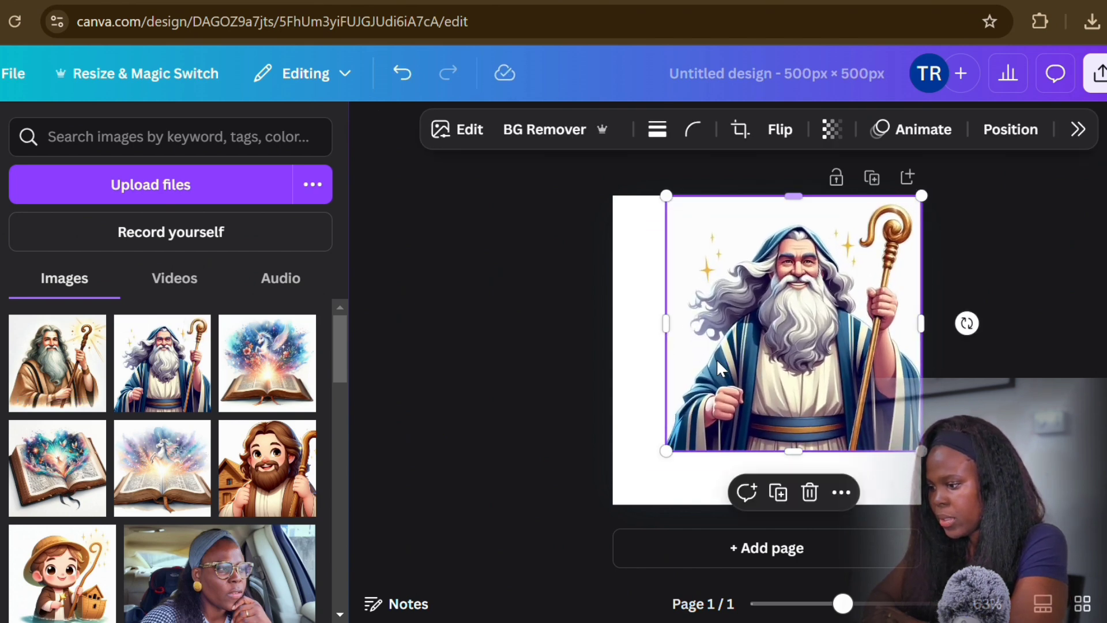
left_click_drag(674, 459, 628, 520)
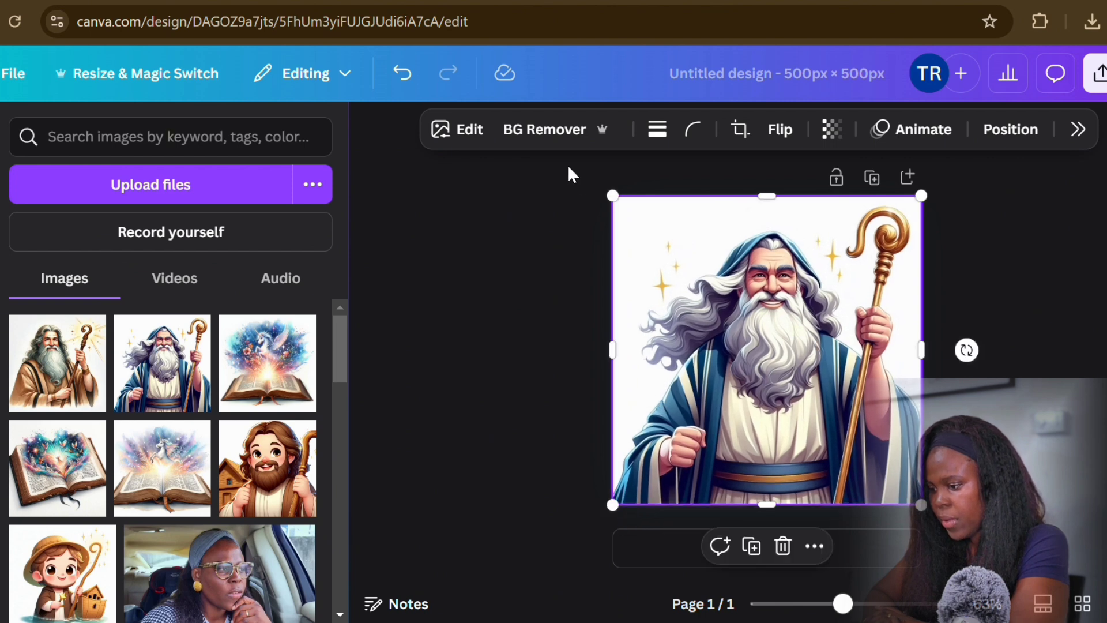
left_click(545, 129)
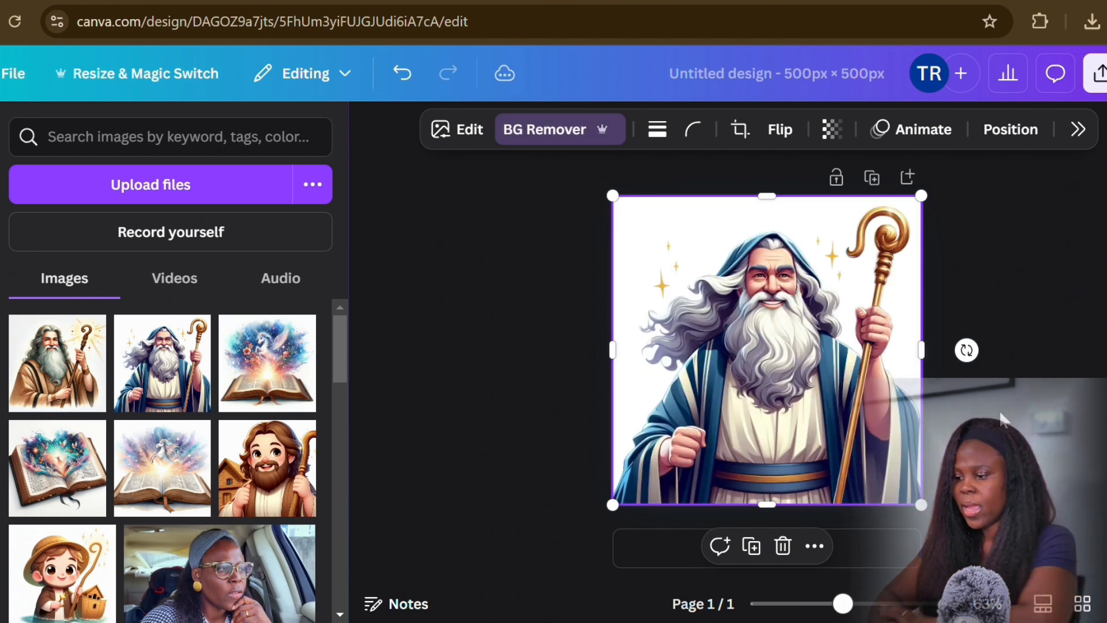
left_click(1001, 418)
Step: Add a second page filled with the uploaded brown-robed Moses image and remove that image's background
left_click(828, 562)
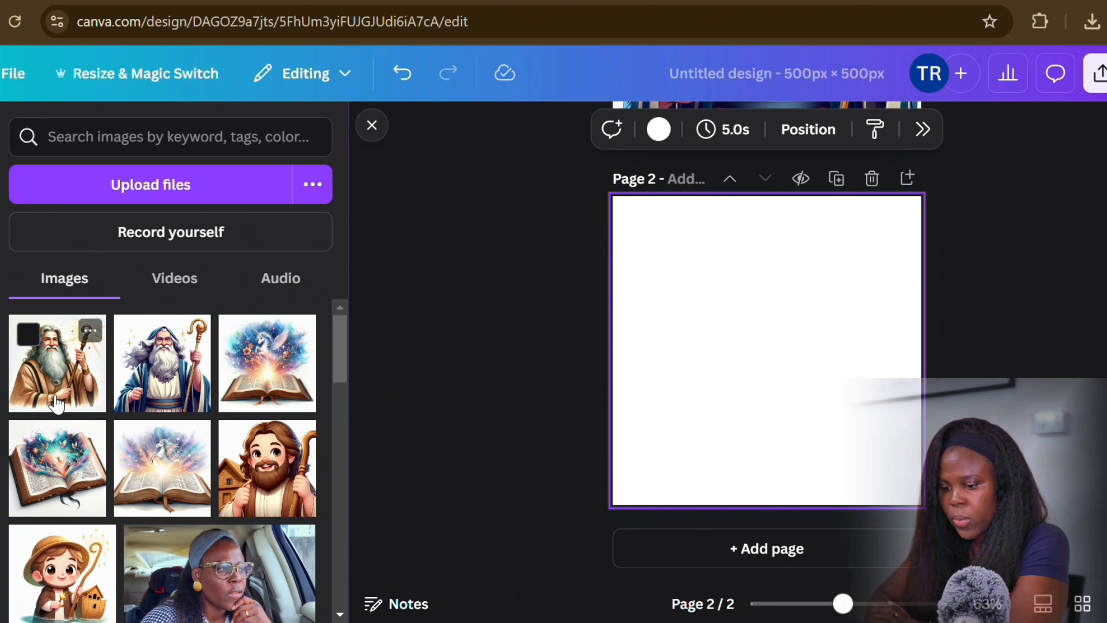
left_click(57, 405)
left_click_drag(667, 250, 600, 222)
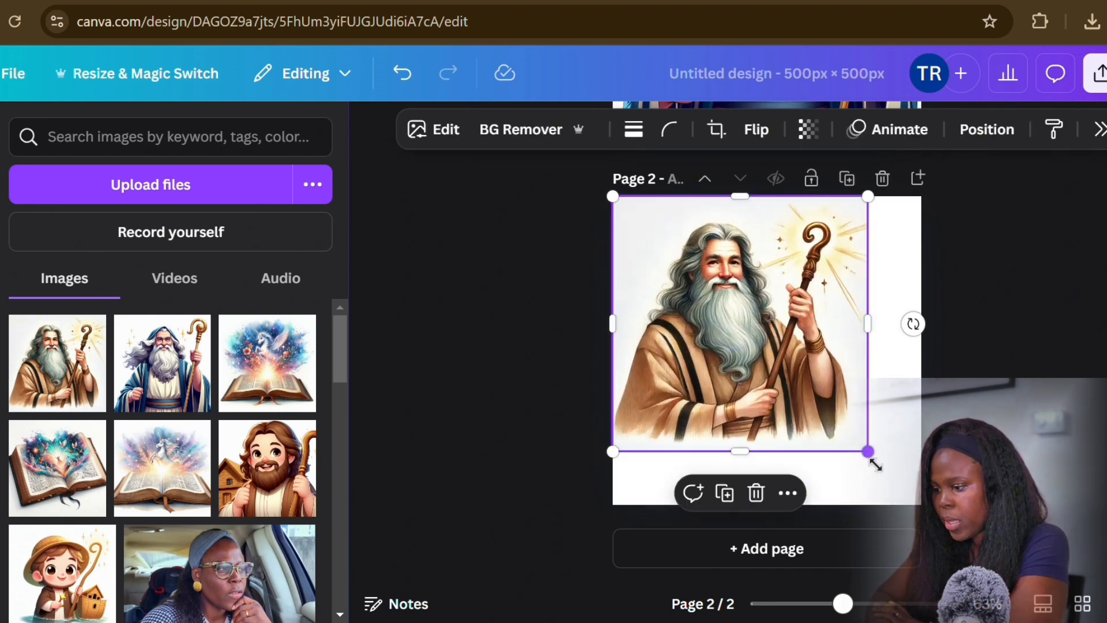
left_click_drag(875, 464, 921, 505)
left_click(562, 134)
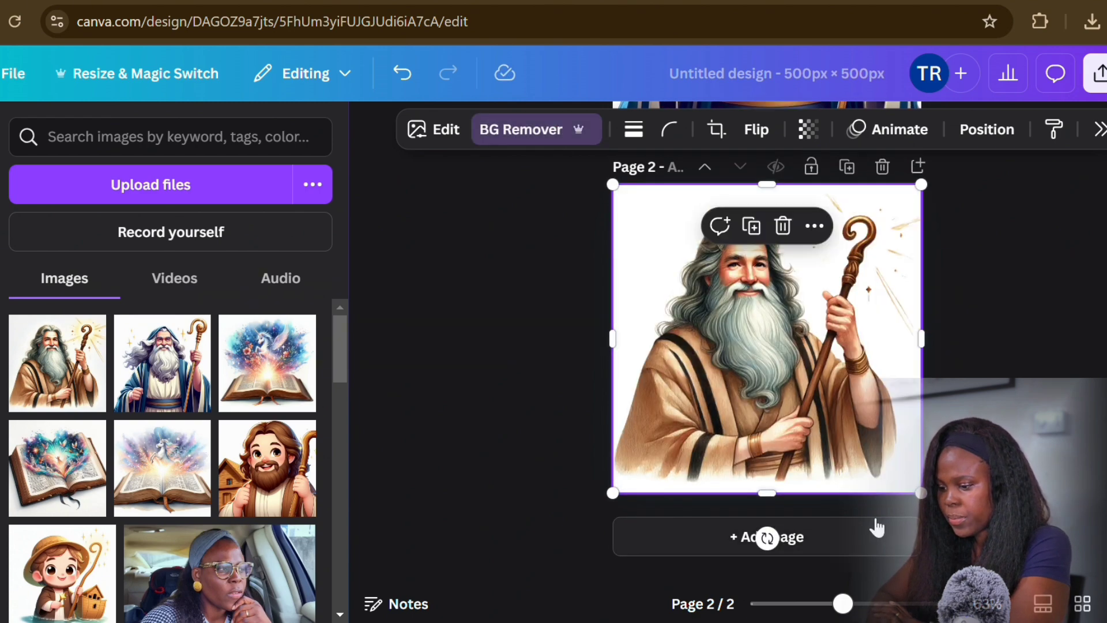
Step: Add a third page filled with the uploaded image of the open book with a winged unicorn and remove the image's background
left_click(840, 537)
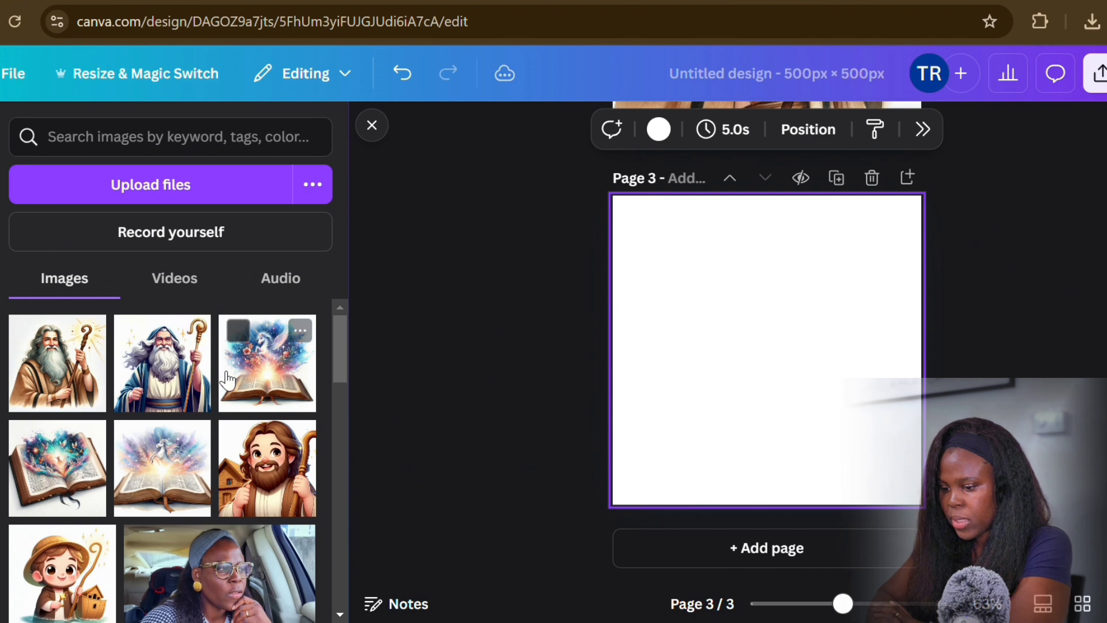
left_click(229, 381)
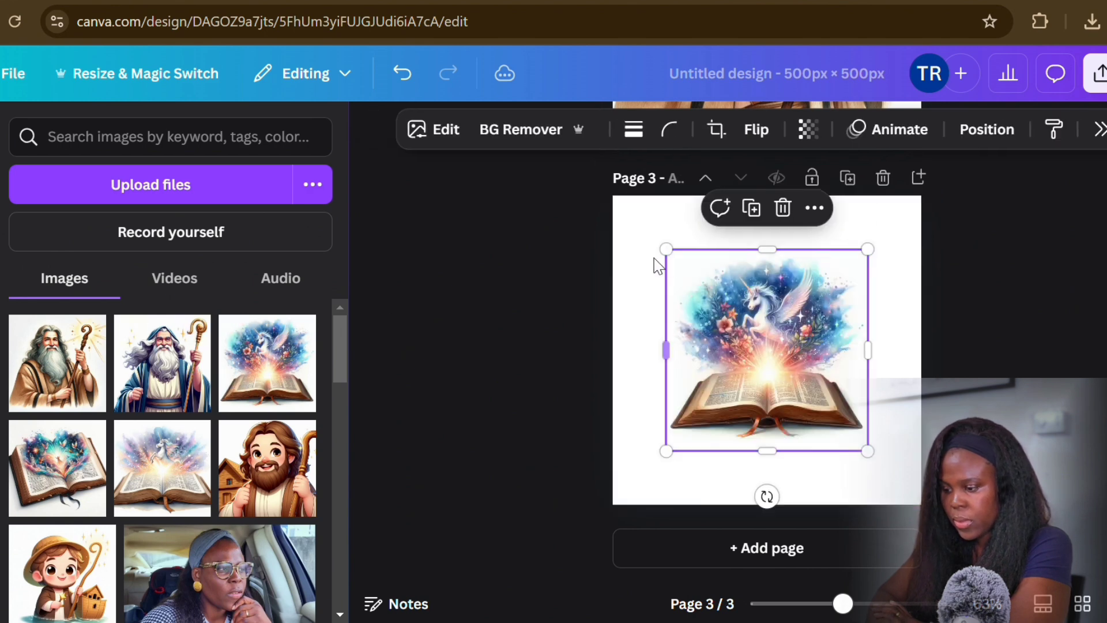
left_click_drag(680, 262, 624, 208)
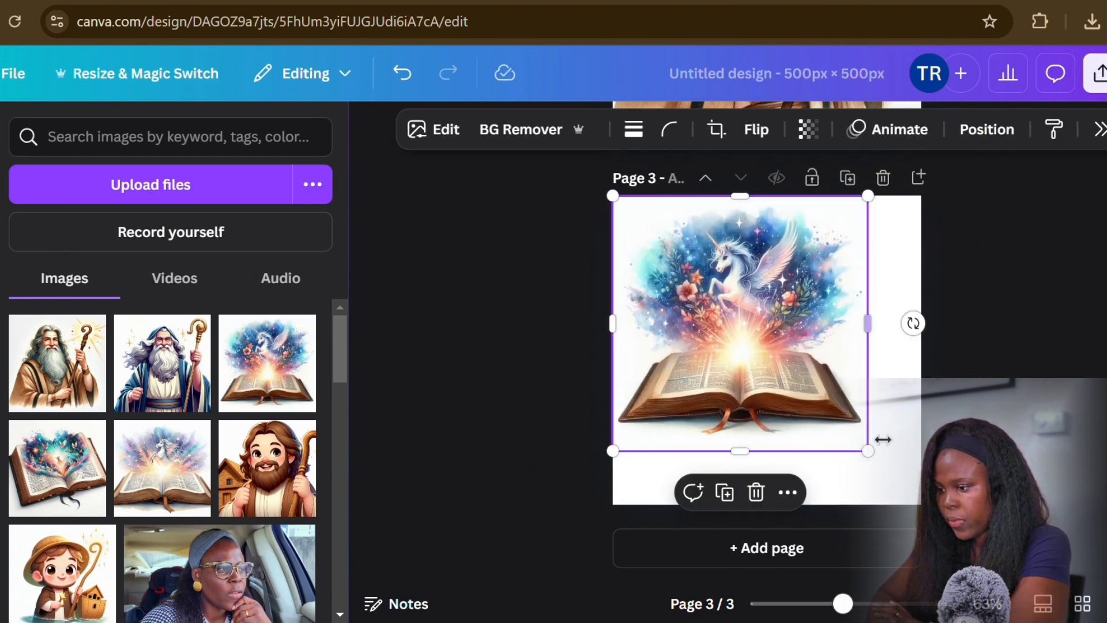
left_click_drag(879, 461, 930, 514)
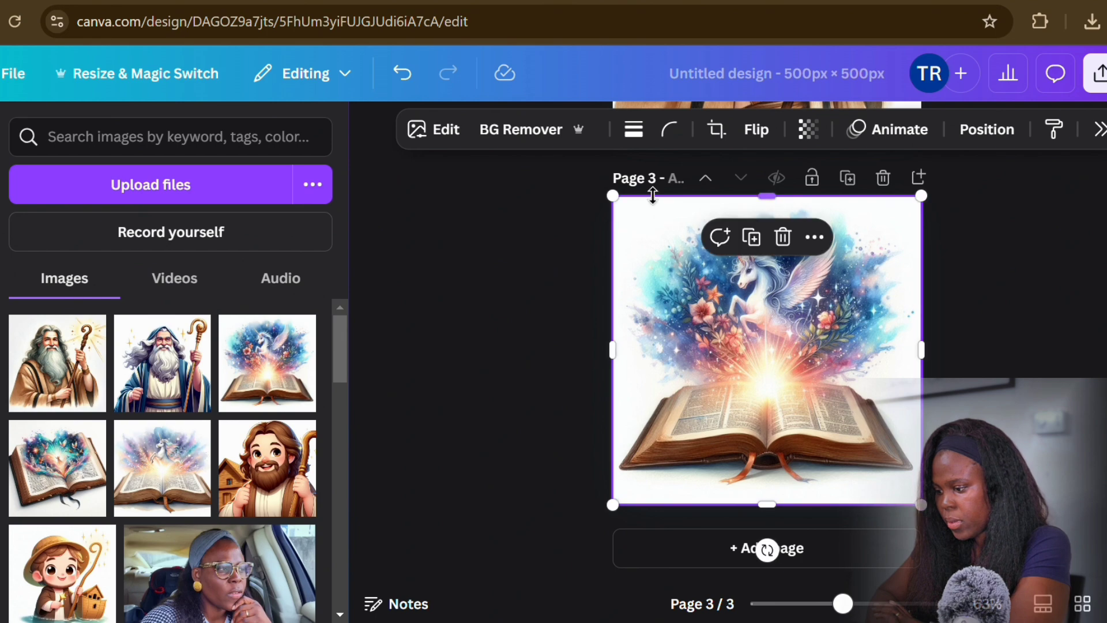
left_click(554, 139)
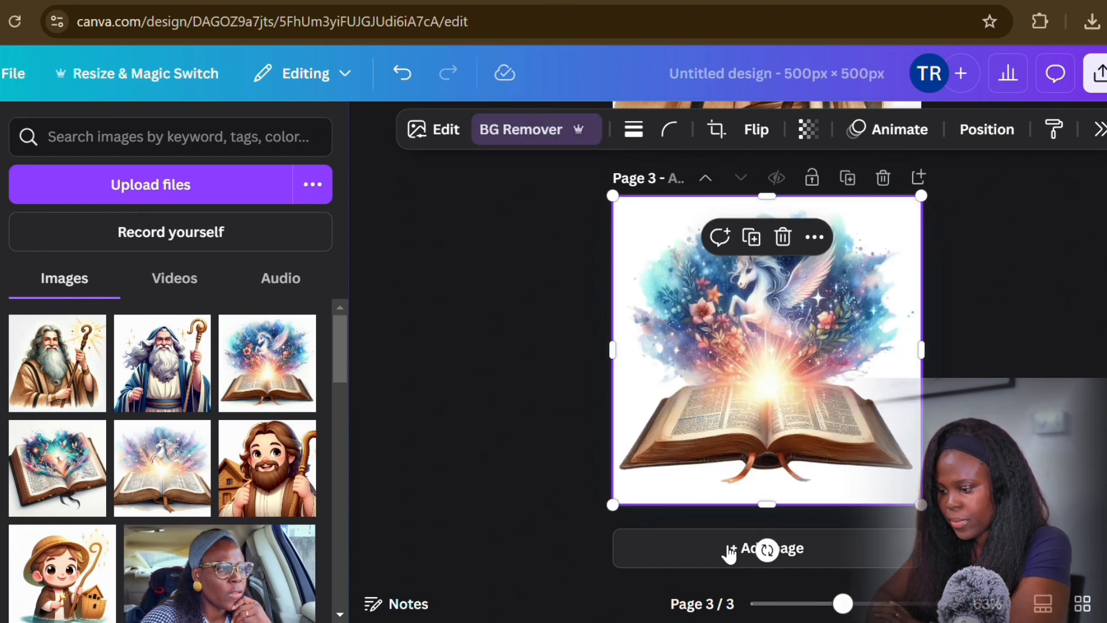
Step: Add a fourth page filled with the uploaded open book showing a heart-shaped scene with doves and remove the image's background
left_click(725, 551)
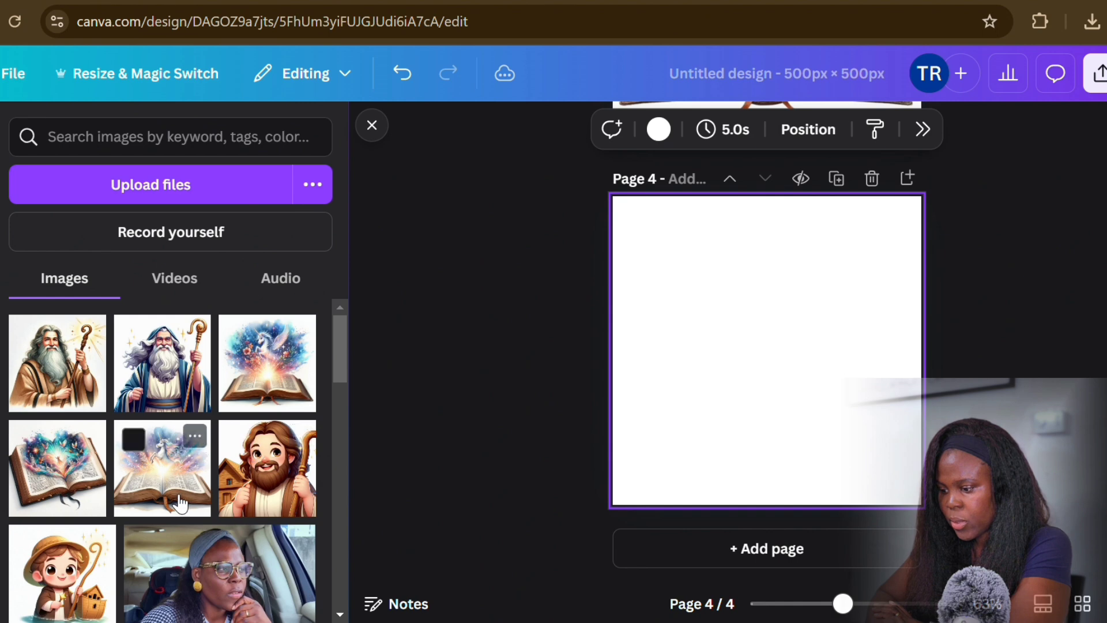
left_click(94, 479)
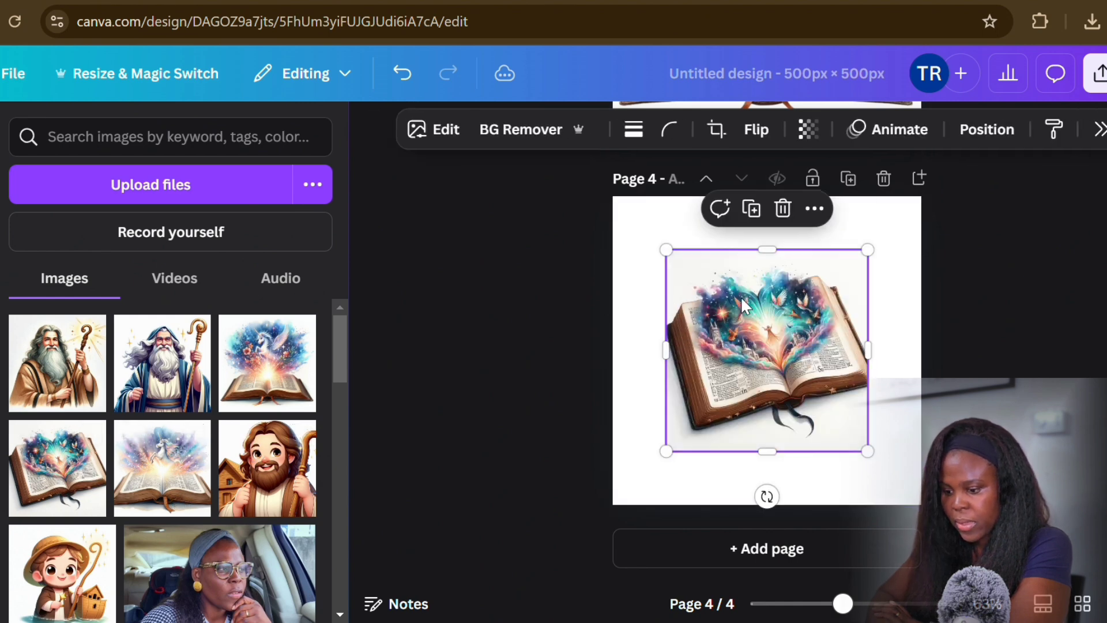
left_click_drag(674, 262, 621, 209)
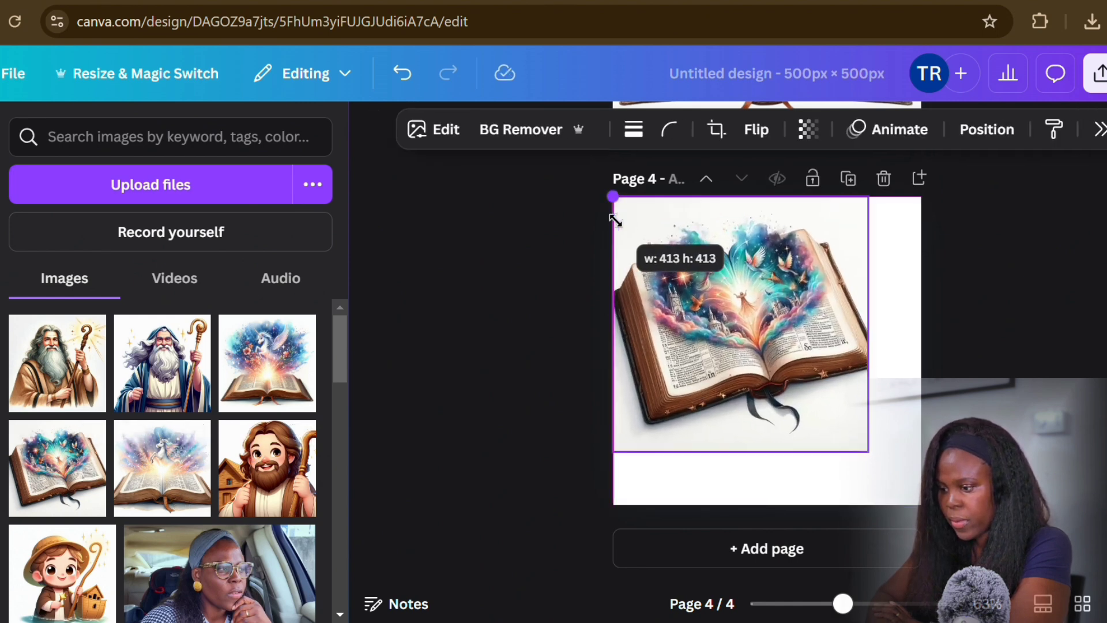
left_click_drag(869, 454, 922, 504)
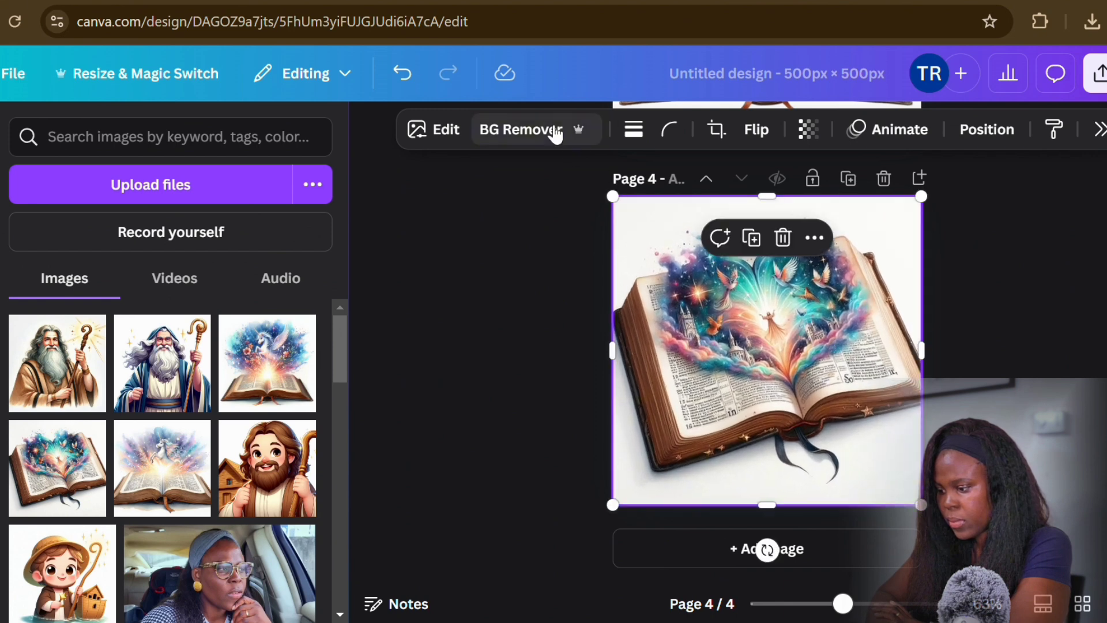
left_click(547, 130)
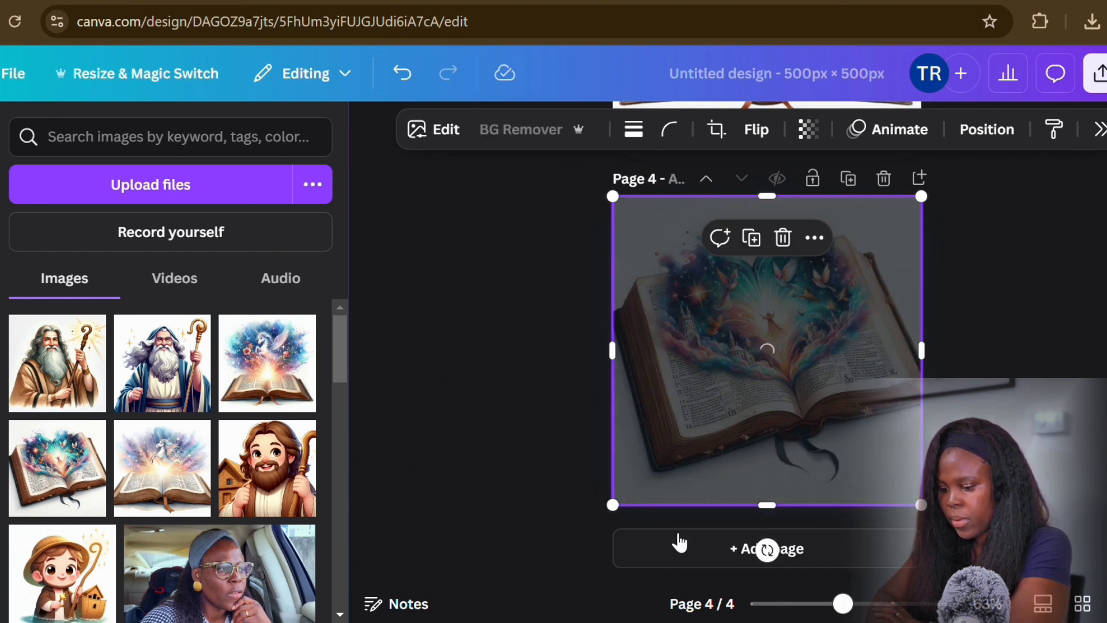
Step: Add a blank fifth page to the design
left_click(698, 551)
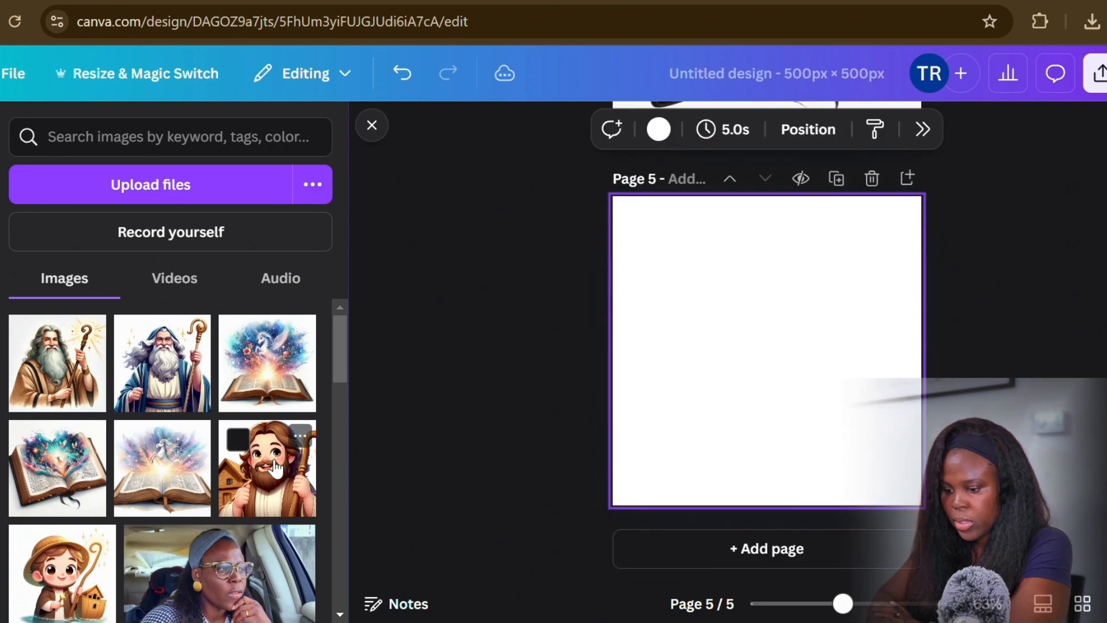
Step: Try filling the fifth page with the long-haired Noah image and removing its background, and delete the image from the page
left_click(276, 468)
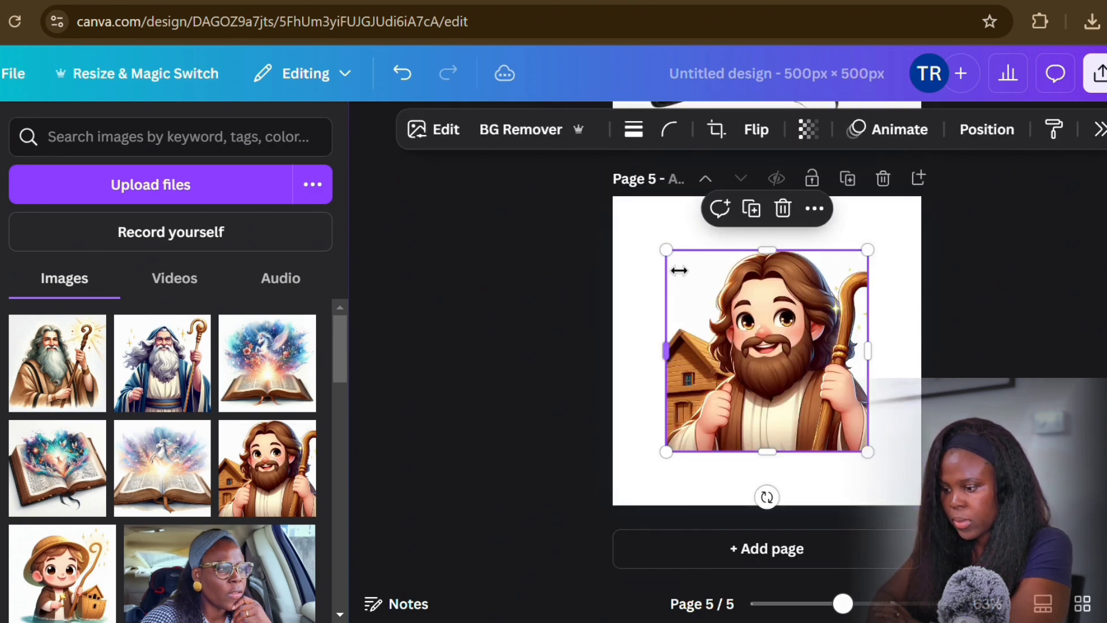
left_click_drag(667, 250, 613, 197)
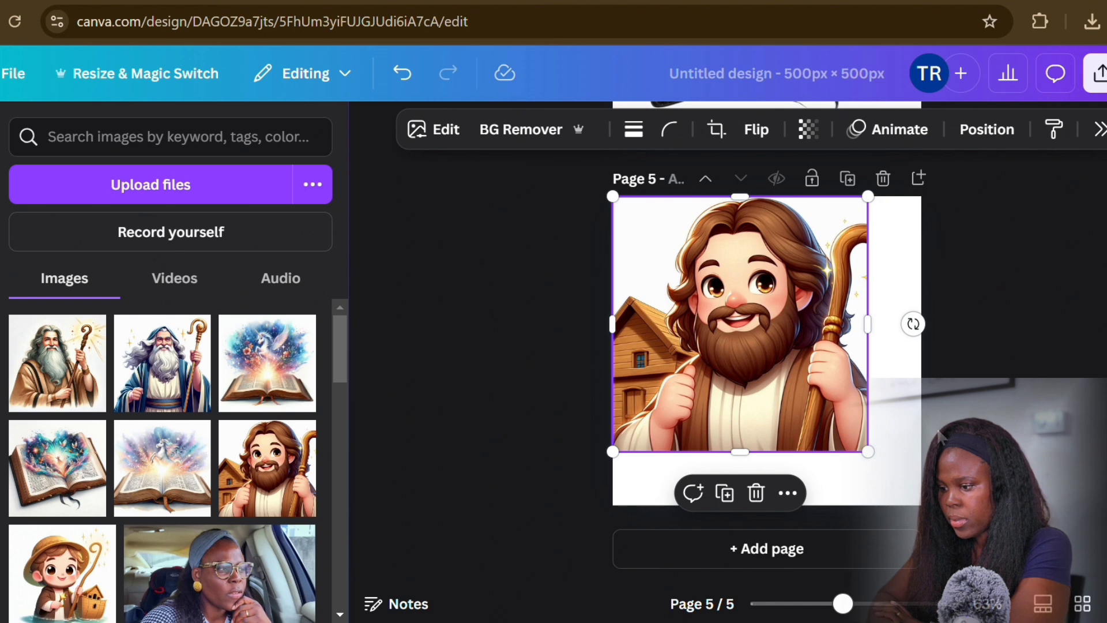
left_click_drag(868, 452, 921, 505)
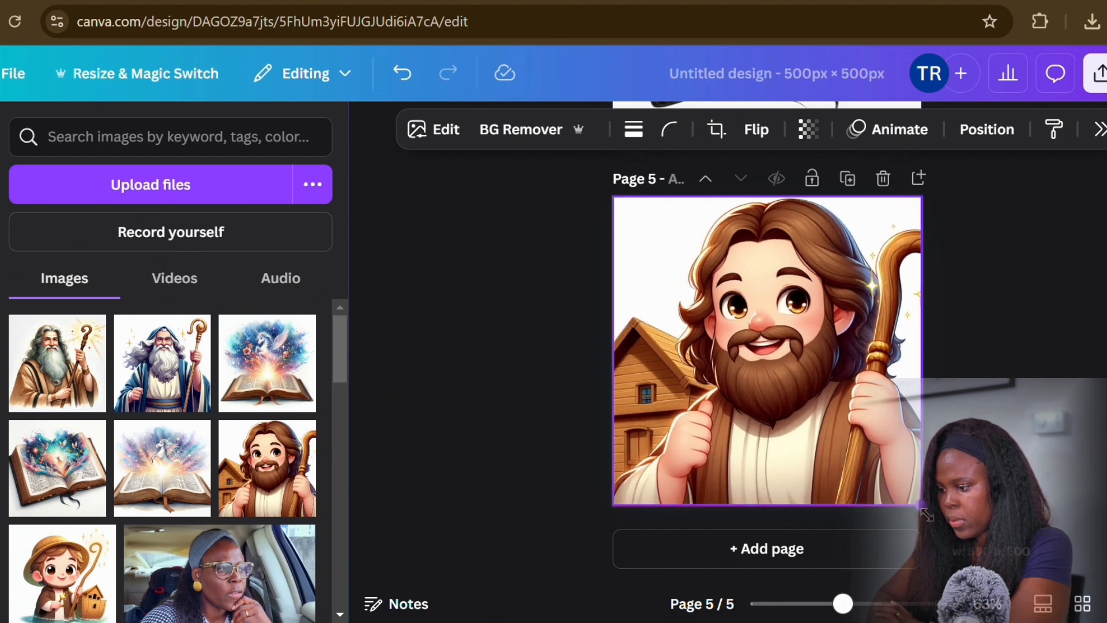
left_click(552, 138)
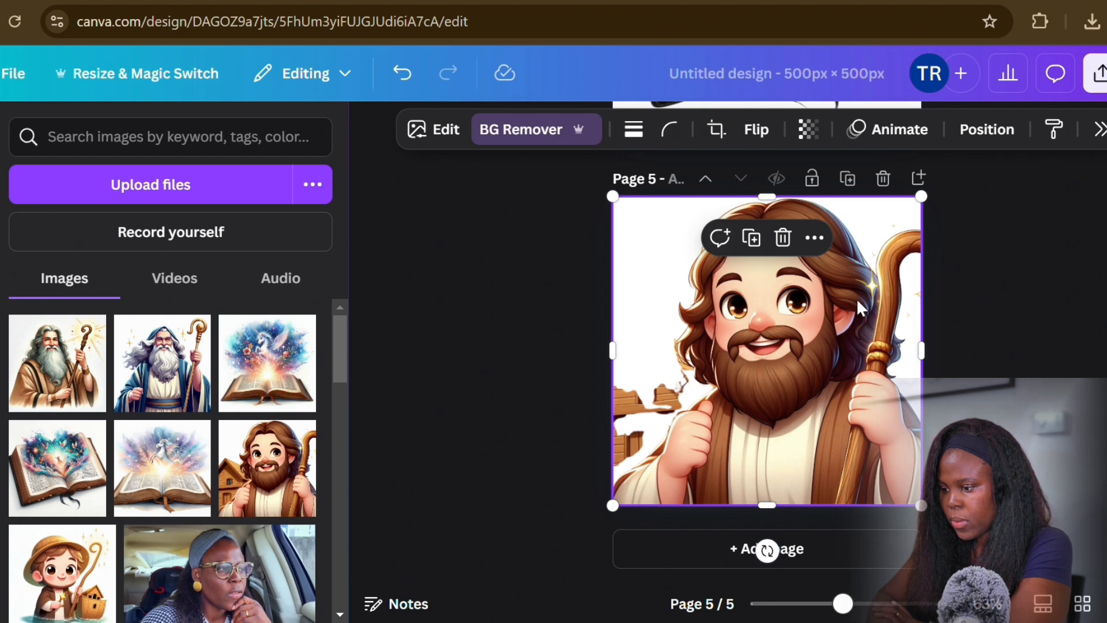
left_click(782, 237)
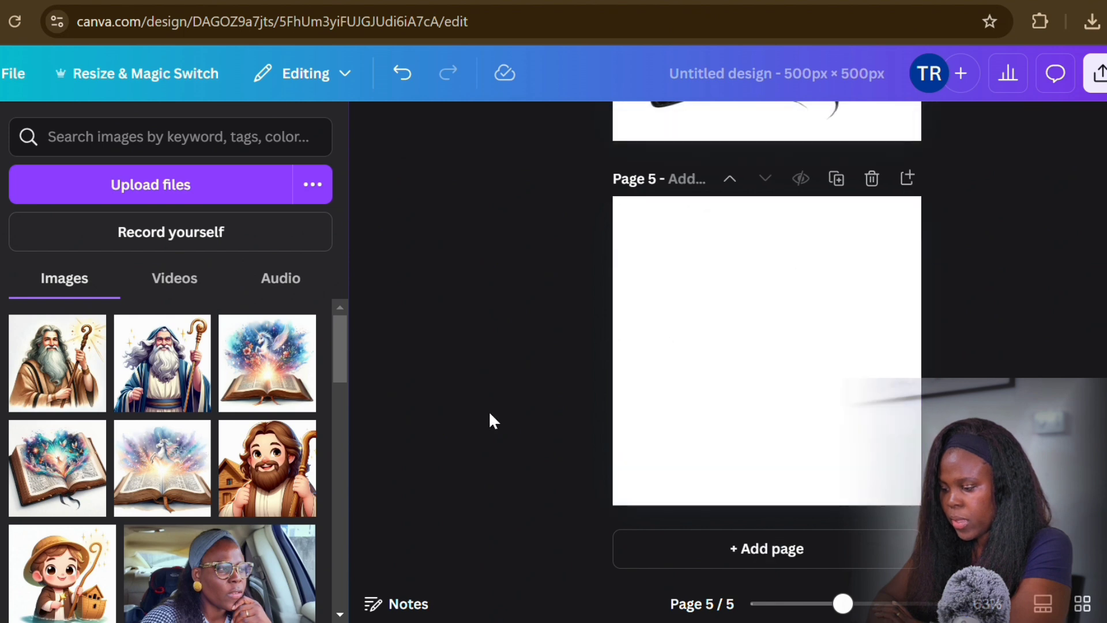
Step: Fill the fifth page with the uploaded straw-hatted Noah with the ark and remove the image's background
left_click(90, 545)
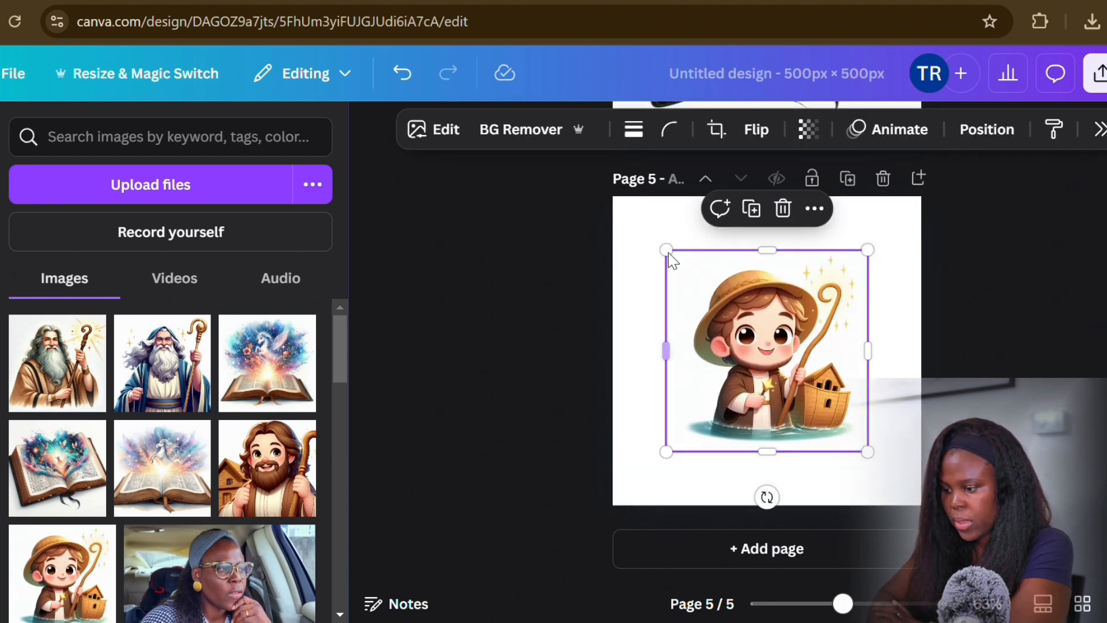
left_click_drag(667, 251, 614, 198)
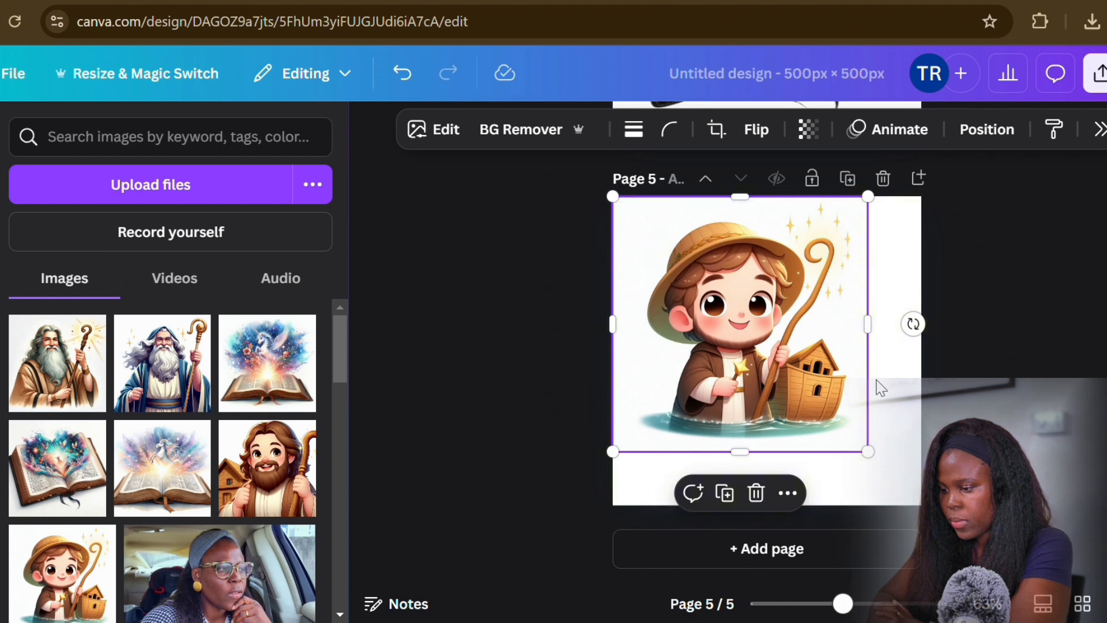
left_click_drag(879, 459, 922, 506)
left_click(534, 140)
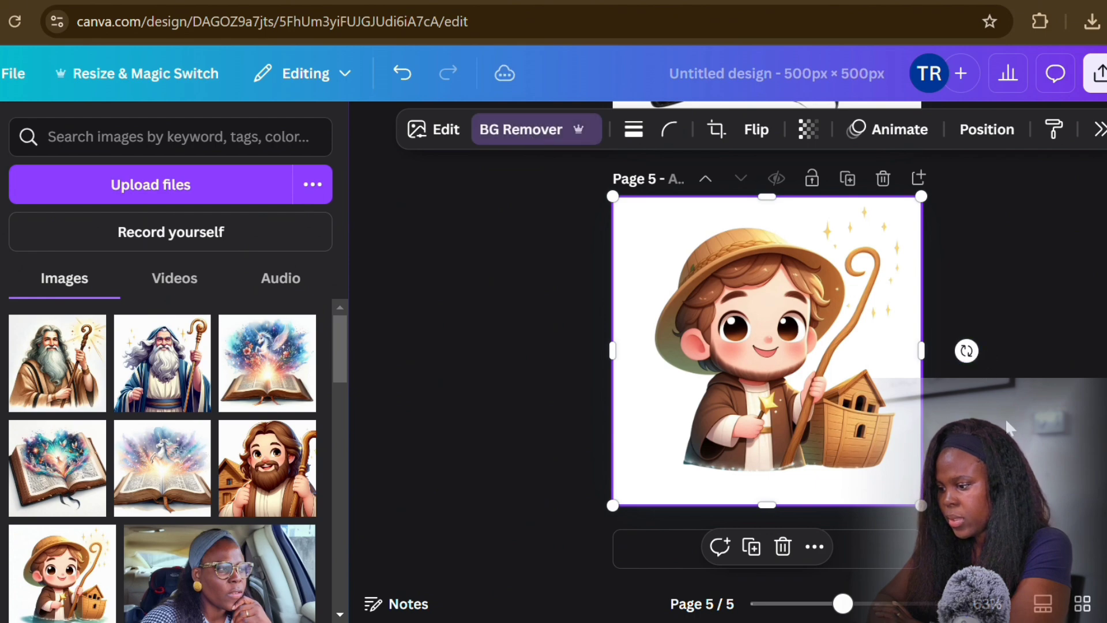
left_click(981, 364)
Step: Review the finished pages and show them all together in grid view
scroll(1009, 427, "up", 2)
scroll(1006, 426, "up", 10)
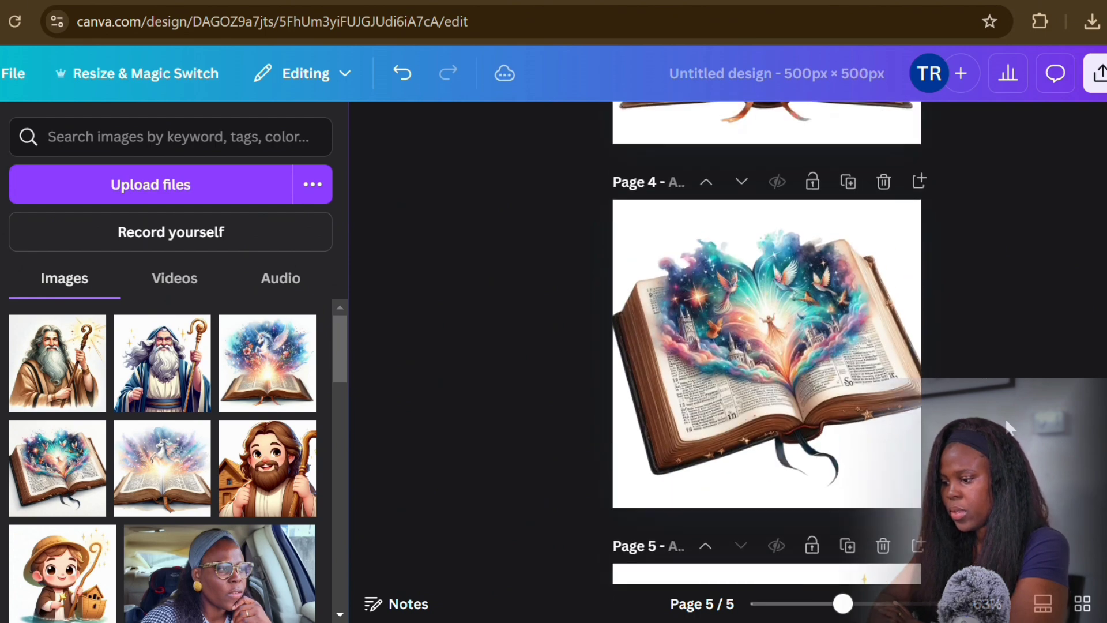
scroll(1006, 426, "up", 5)
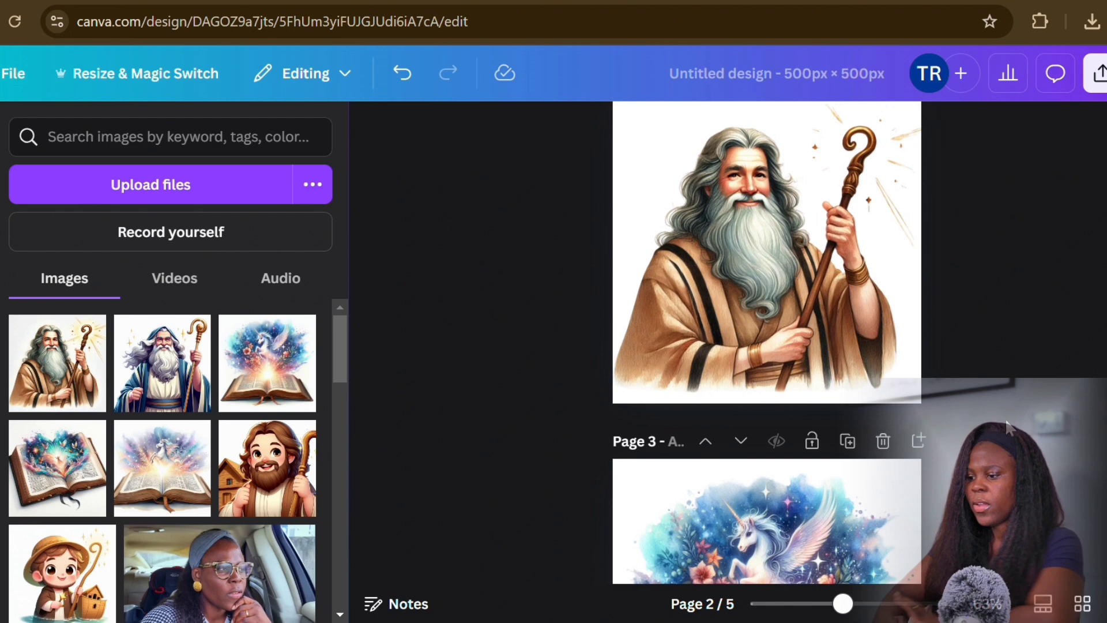
left_click(1083, 603)
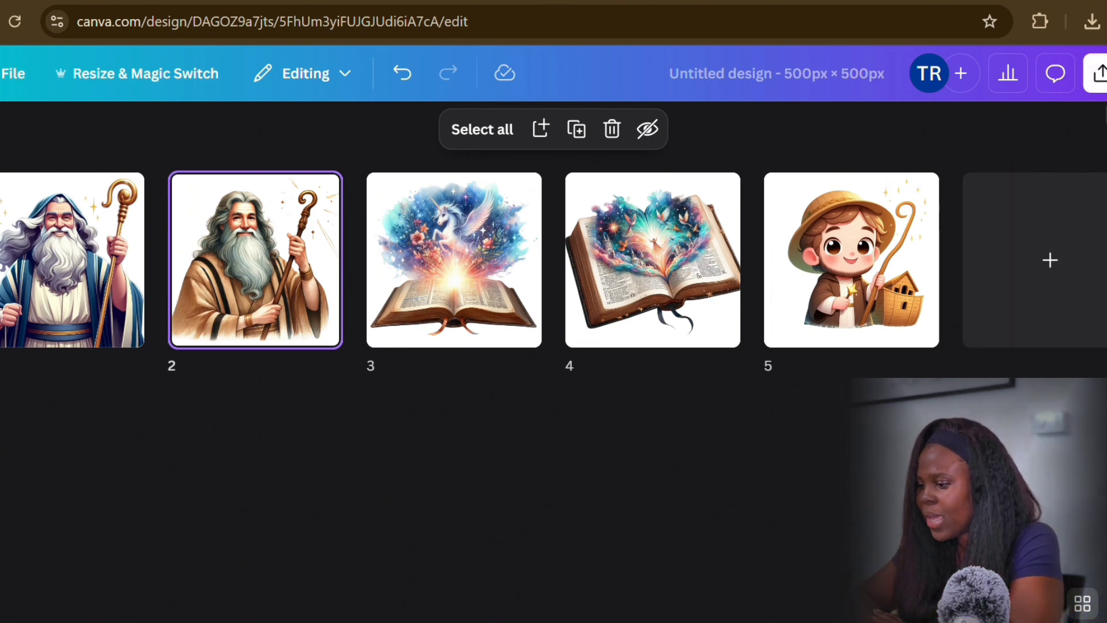
Step: Open the design's download settings and choose PNG as the file type for all pages
left_click(1099, 73)
scroll(901, 457, "down", 4)
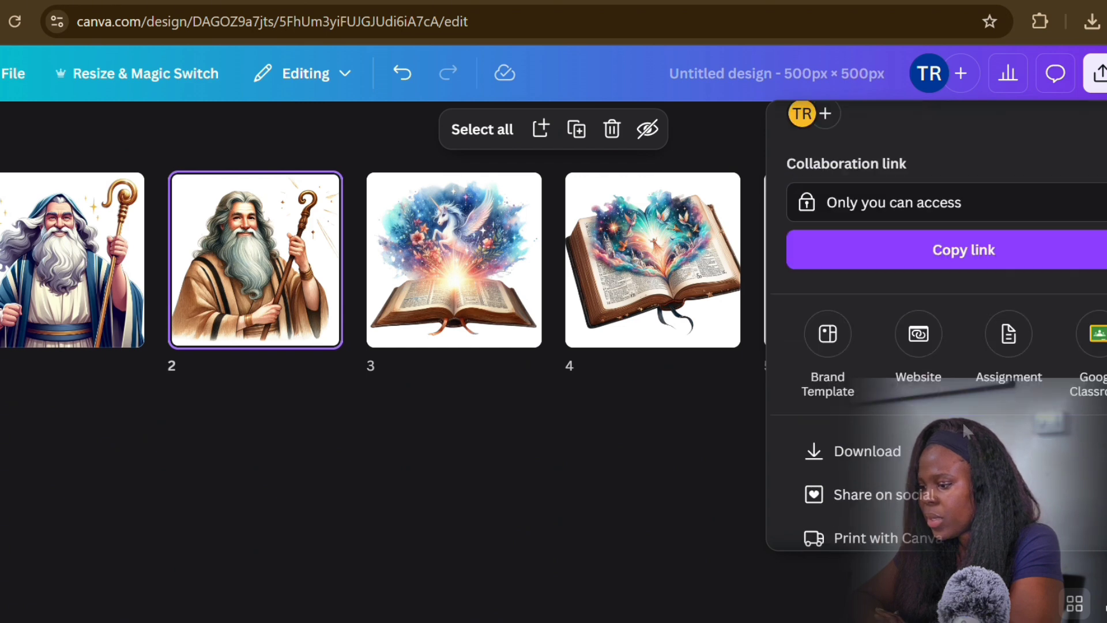
left_click(930, 389)
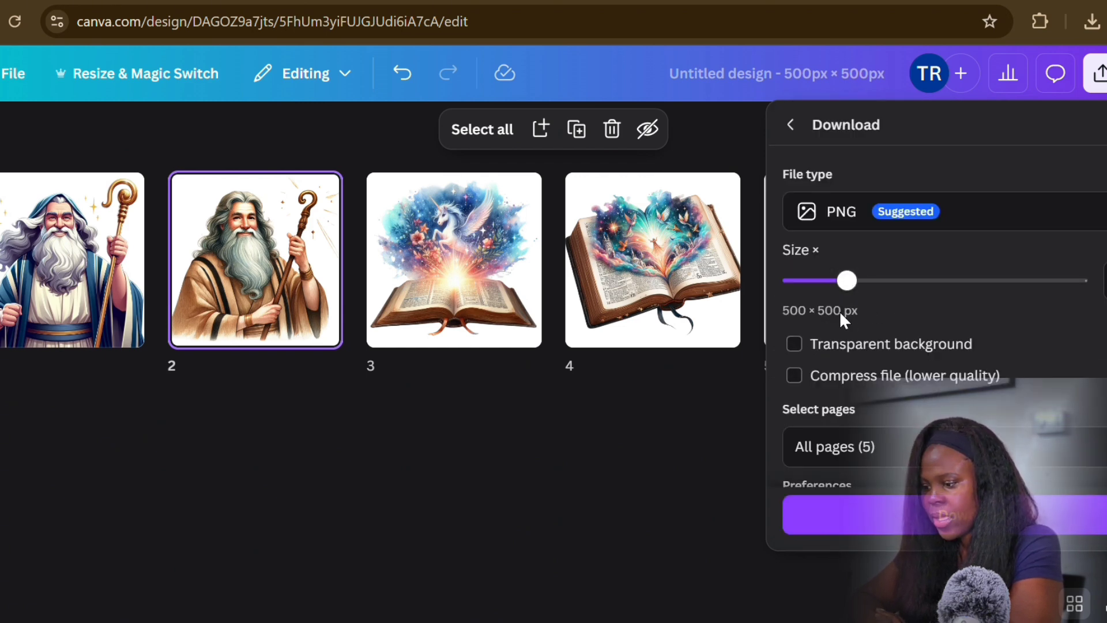
left_click(990, 219)
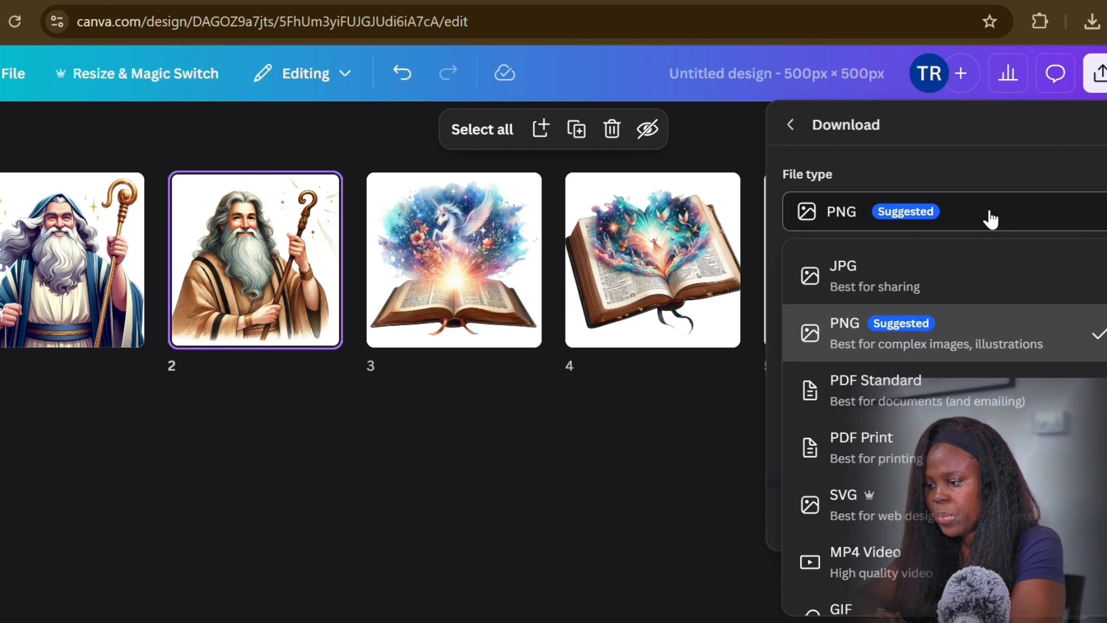
left_click(978, 344)
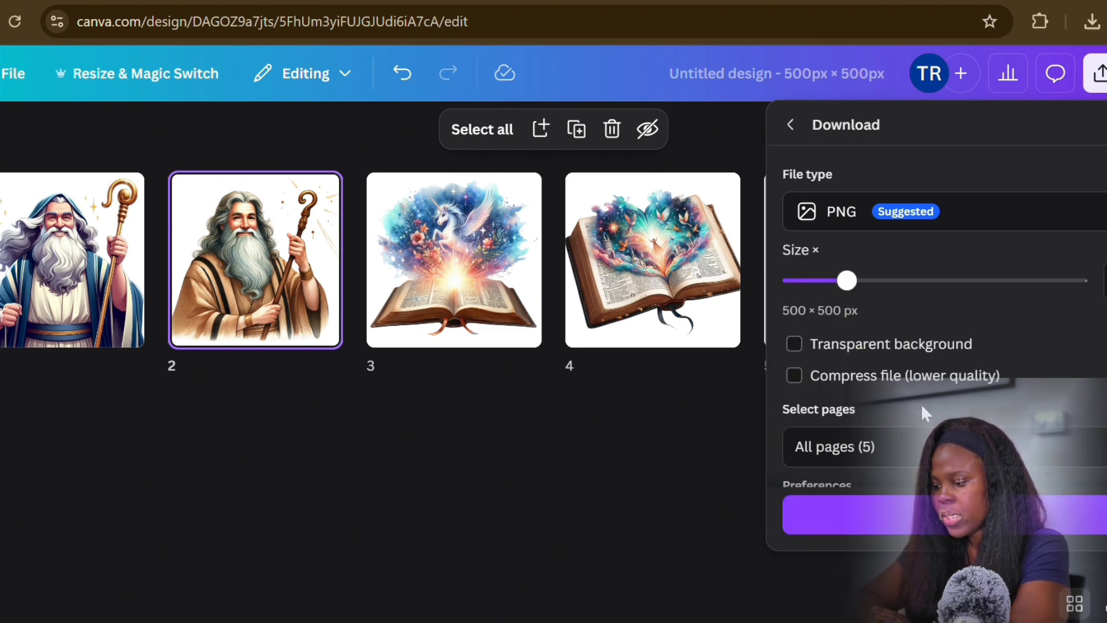
scroll(921, 403, "down", 1)
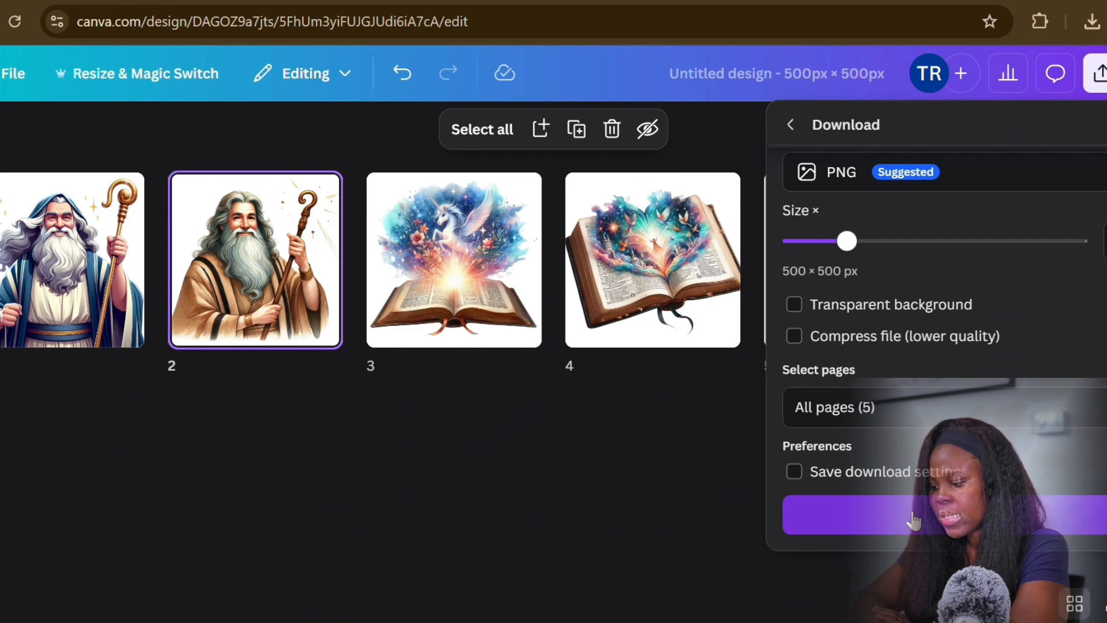